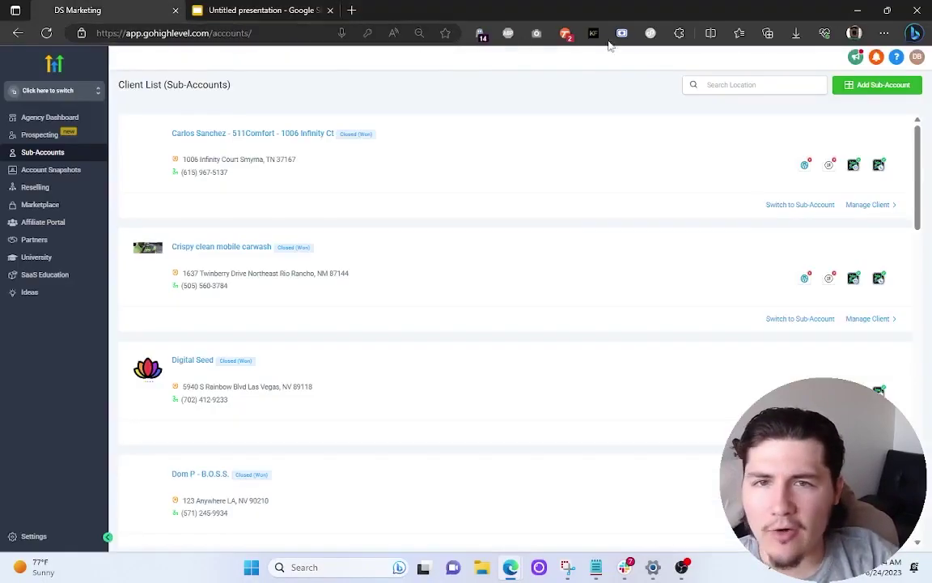
# - Start a new sub-account from the agency's own HVAC 3.0 snapshot, dismissing the location request and choosing to add the account manually
pyautogui.click(865, 87)
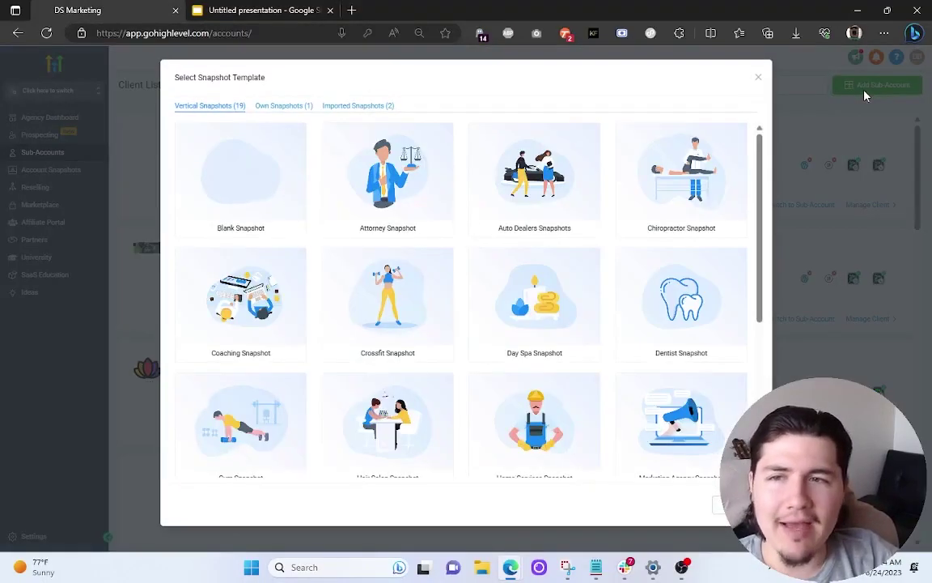
pyautogui.click(293, 106)
pyautogui.moveTo(268, 136)
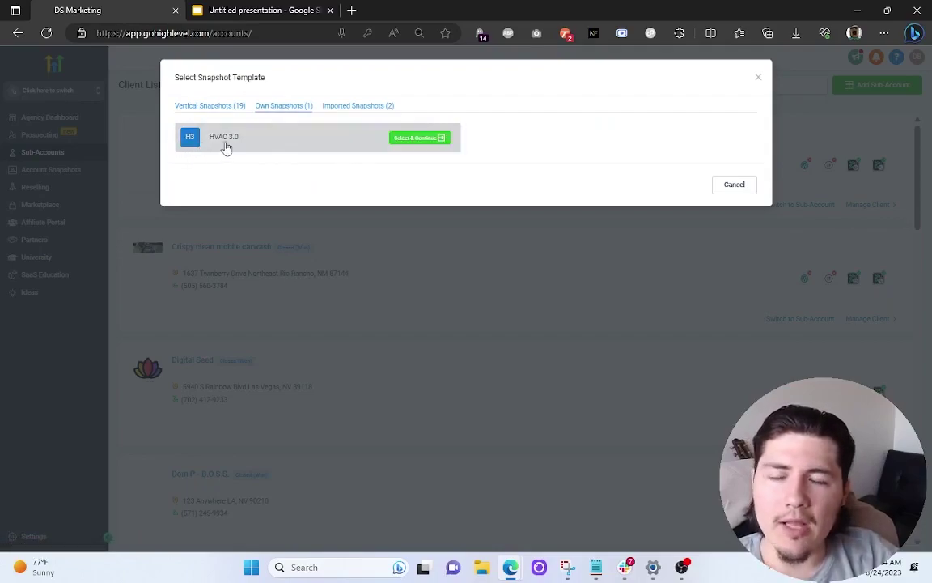
pyautogui.click(411, 139)
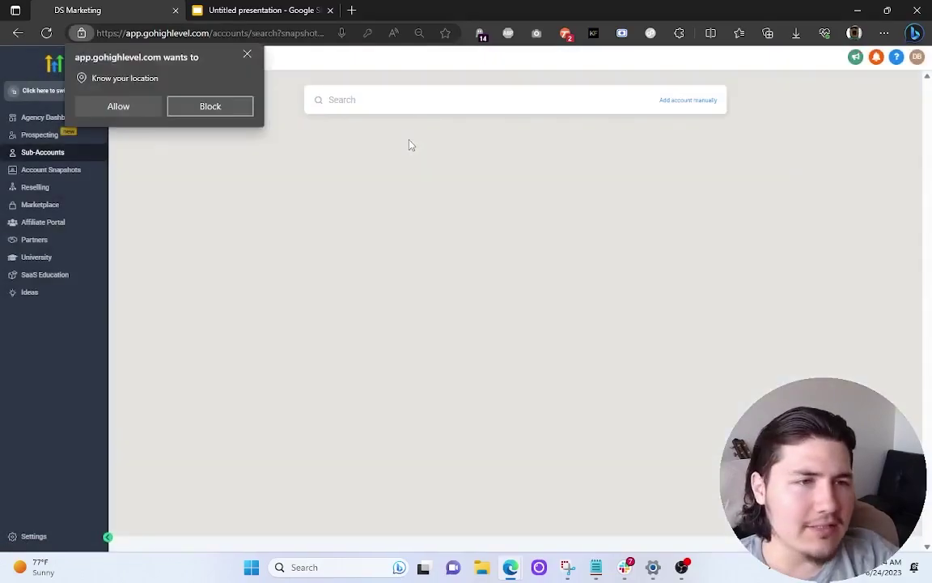
pyautogui.click(246, 55)
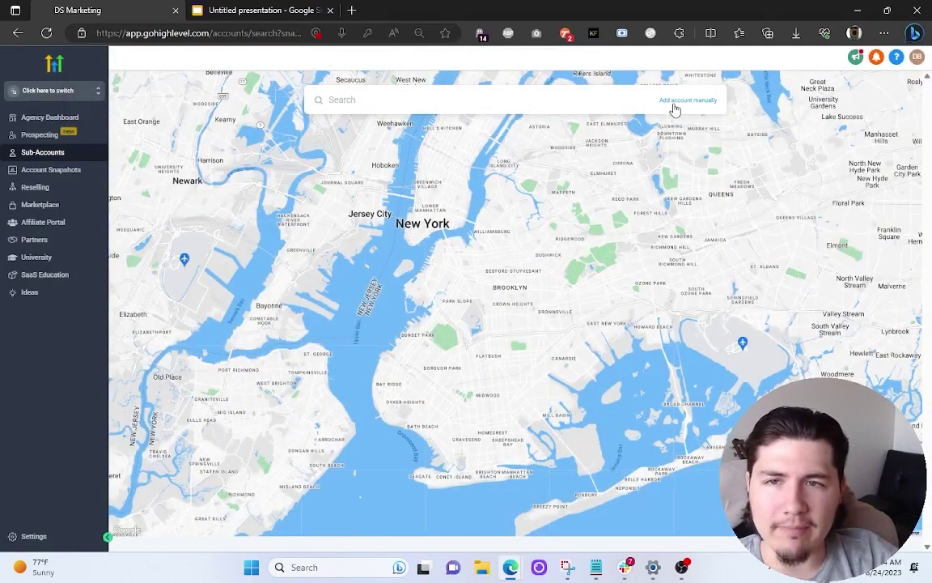
pyautogui.click(673, 101)
# - Fill in the contact's name and e-mail, business name 123 Business, address, phone number and Los Angeles time zone, and save the account
pyautogui.click(225, 168)
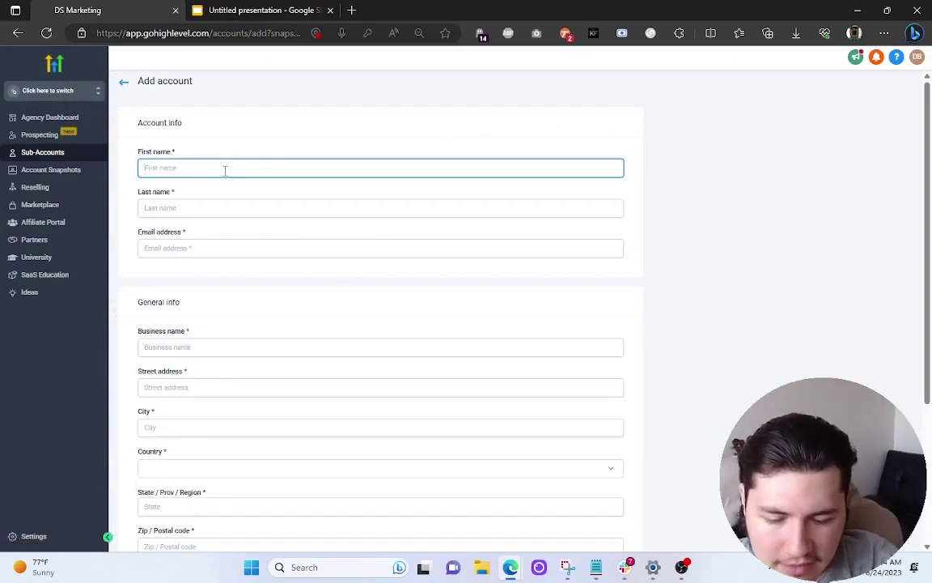
pyautogui.write('Test')
pyautogui.press('Tab')
pyautogui.write('Account')
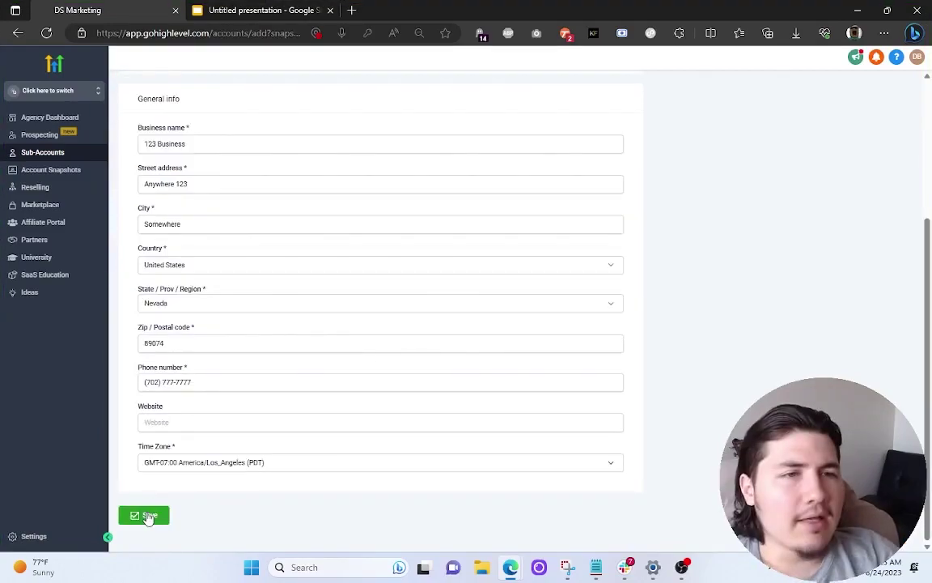
pyautogui.click(146, 515)
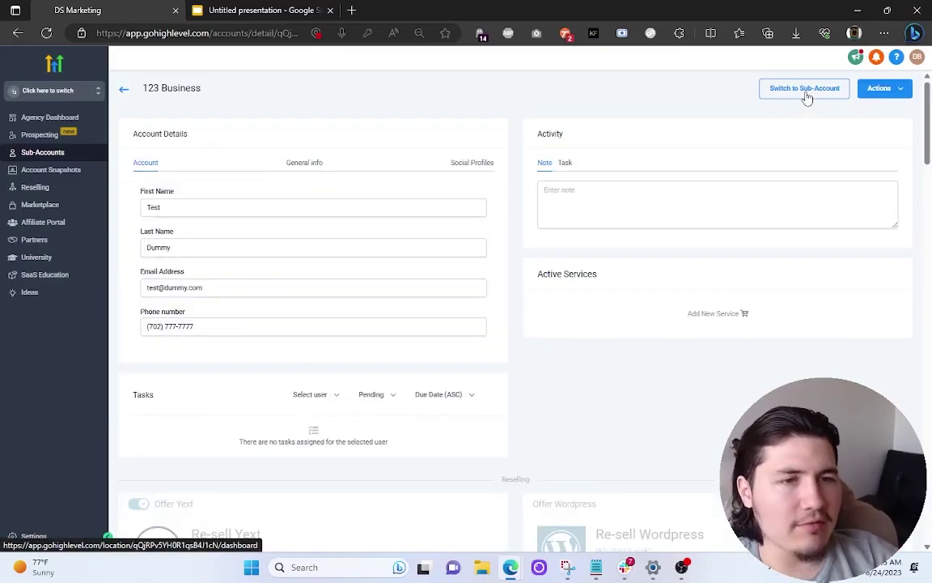
# - Switch to the 123 Business sub-account and open the $150 Off Pipeline for editing in its settings
pyautogui.click(807, 97)
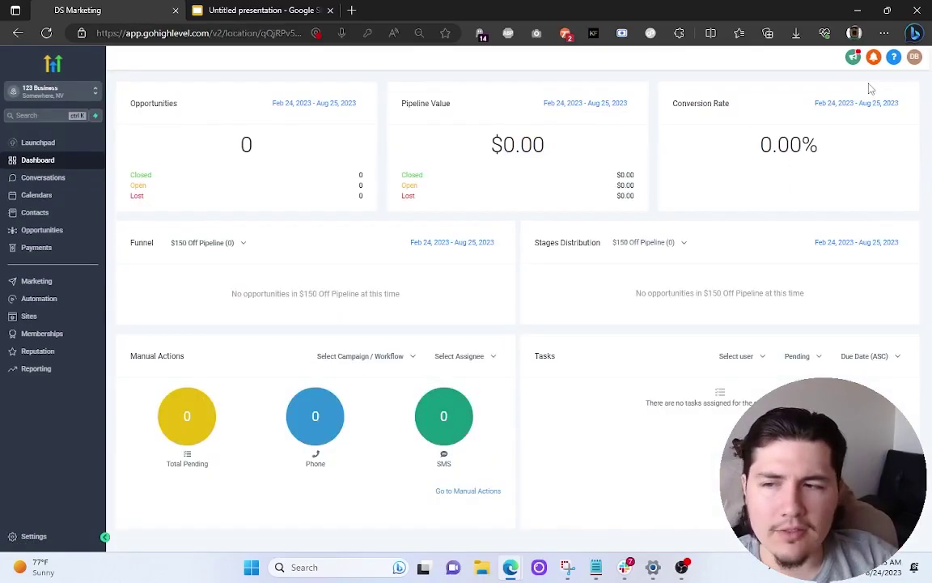
pyautogui.click(48, 538)
pyautogui.click(45, 238)
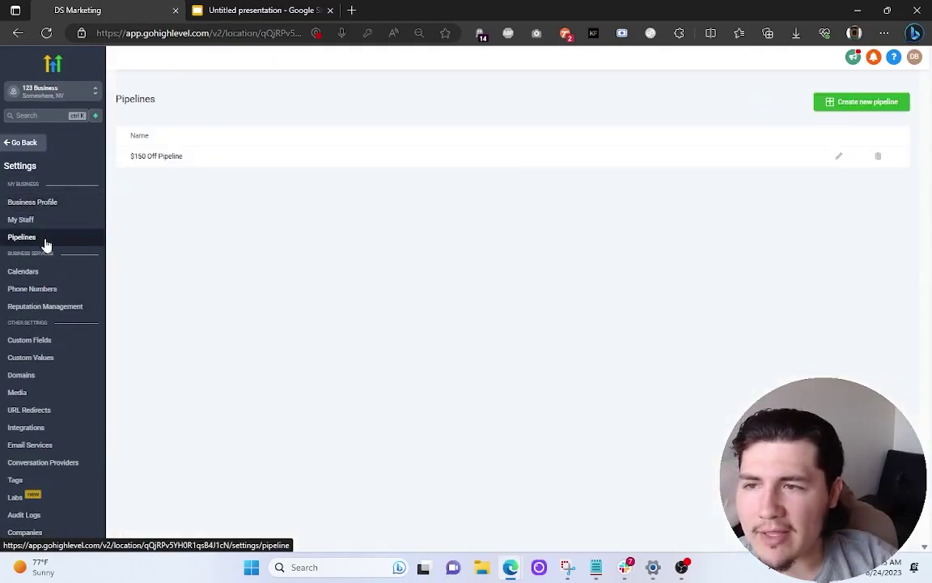
pyautogui.click(838, 157)
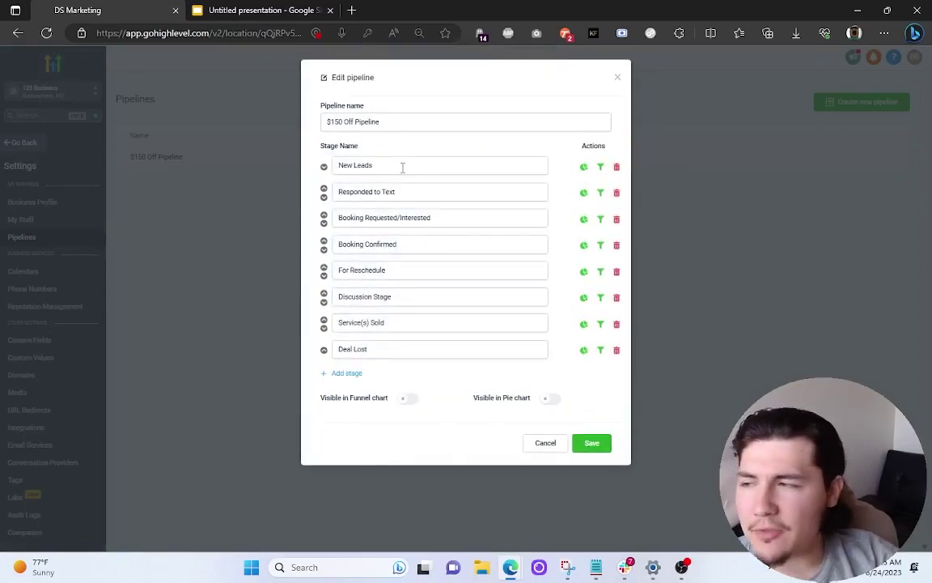
# - Review the pipeline's stage names from New Leads through Deal Lost, and save the pipeline without edits
pyautogui.click(402, 167)
pyautogui.click(412, 191)
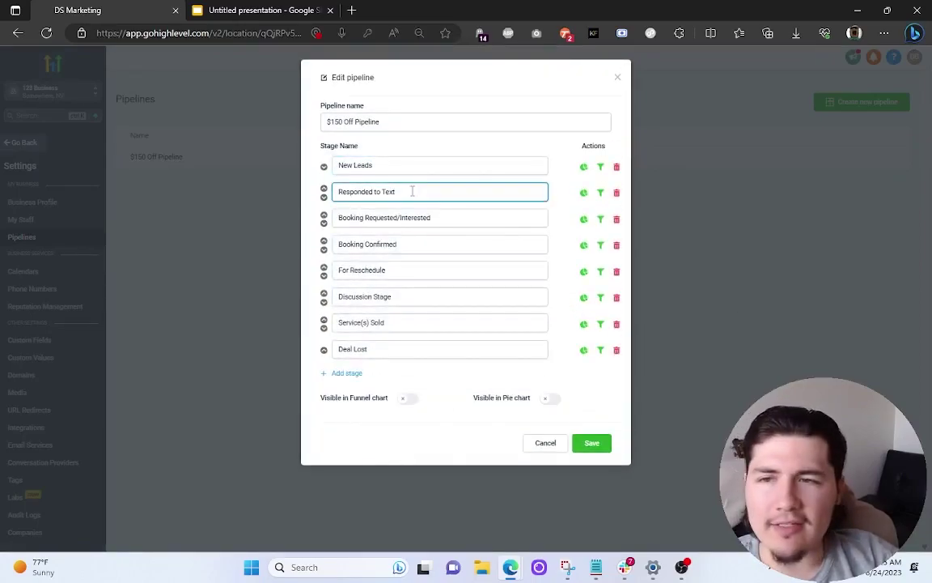
pyautogui.click(452, 217)
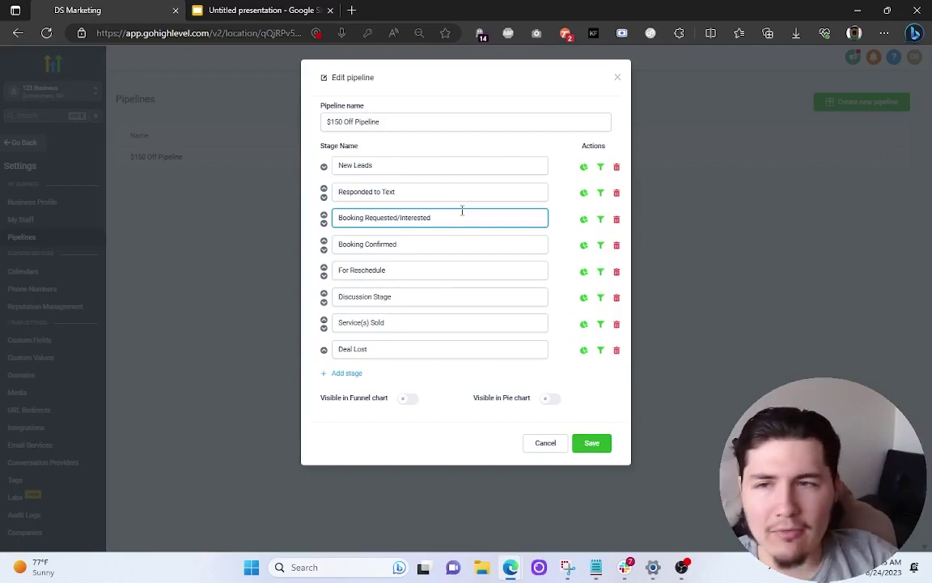
pyautogui.moveTo(405, 244); pyautogui.dragTo(337, 244)
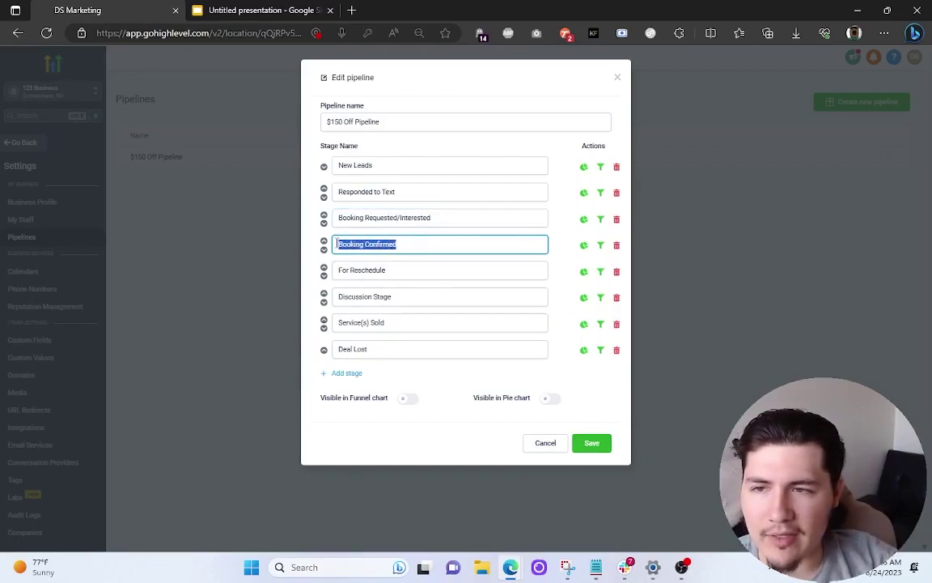
pyautogui.moveTo(386, 269); pyautogui.dragTo(339, 270)
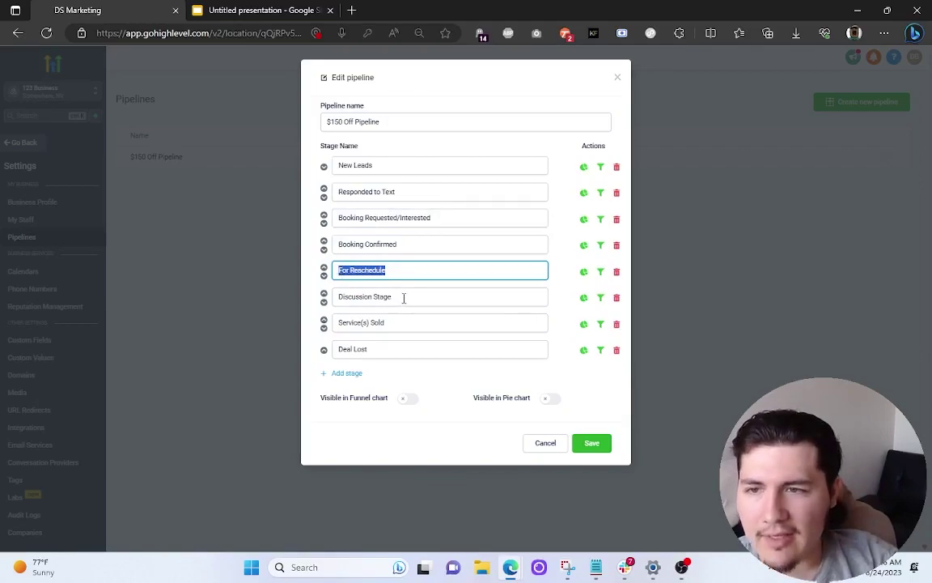
pyautogui.moveTo(399, 297); pyautogui.dragTo(340, 300)
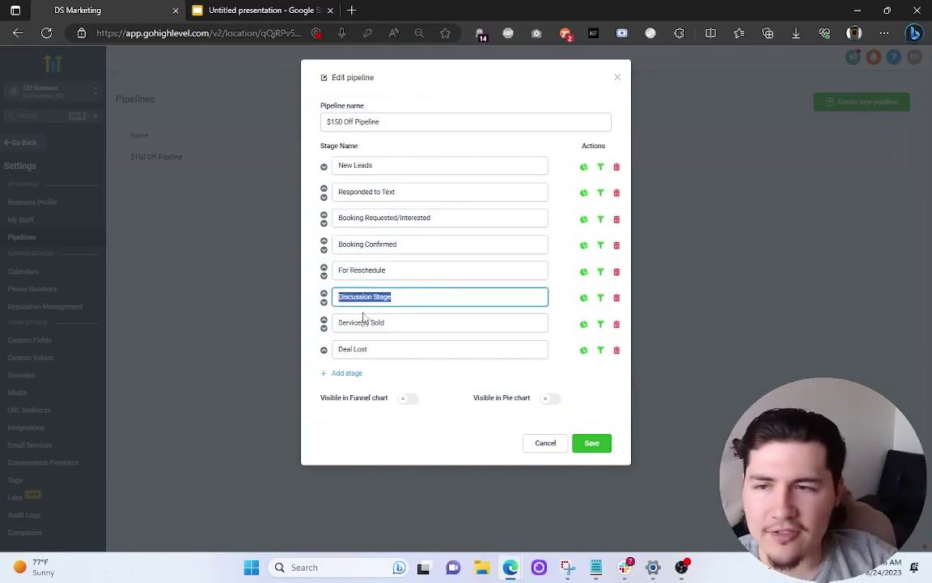
pyautogui.moveTo(408, 323); pyautogui.dragTo(338, 344)
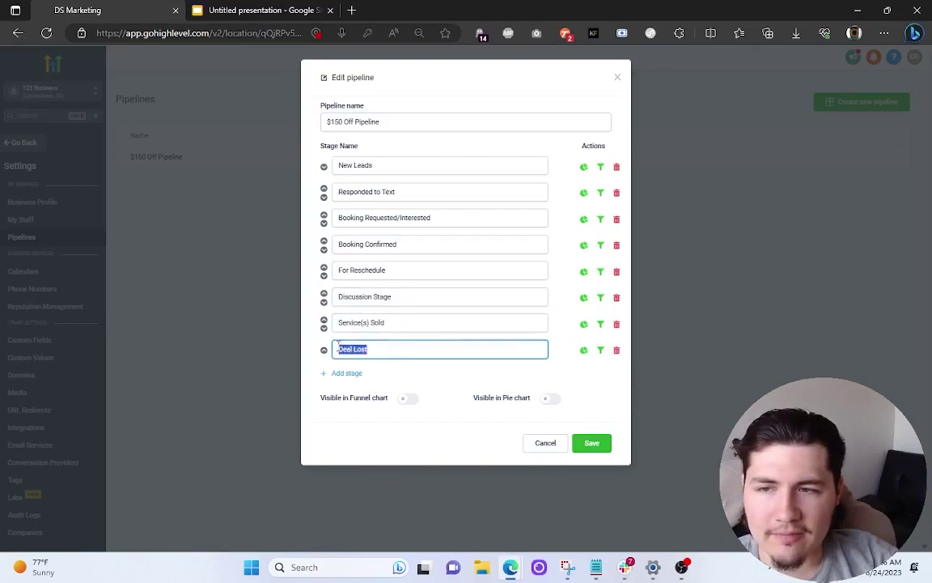
pyautogui.click(468, 171)
pyautogui.click(452, 154)
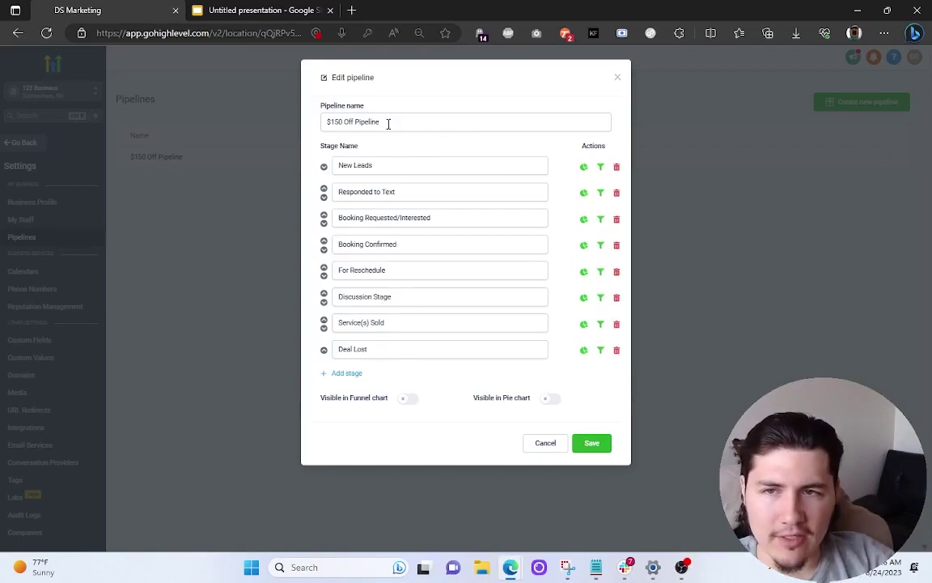
pyautogui.click(593, 442)
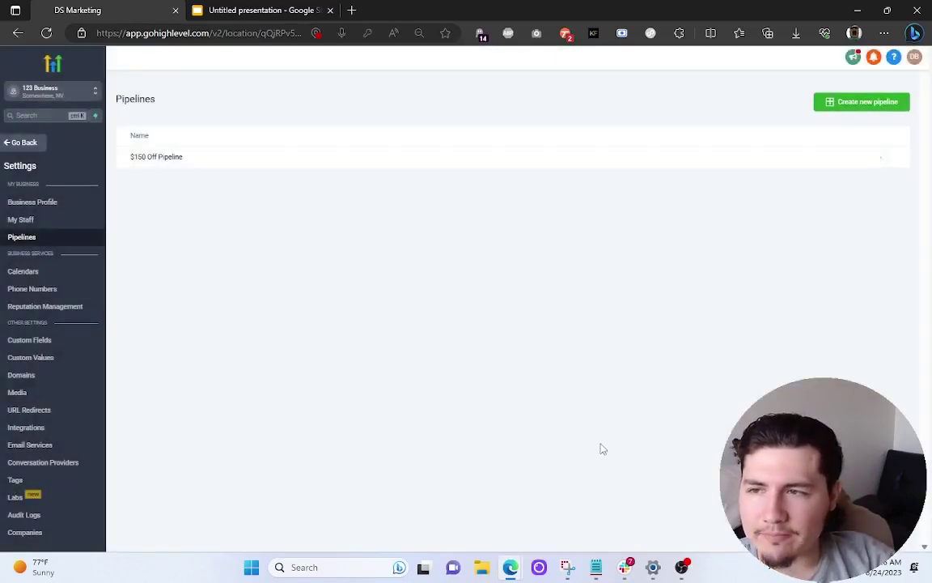
# - Leave the settings and open the A) Lead In campaign among the sub-account's automation campaigns
pyautogui.click(26, 144)
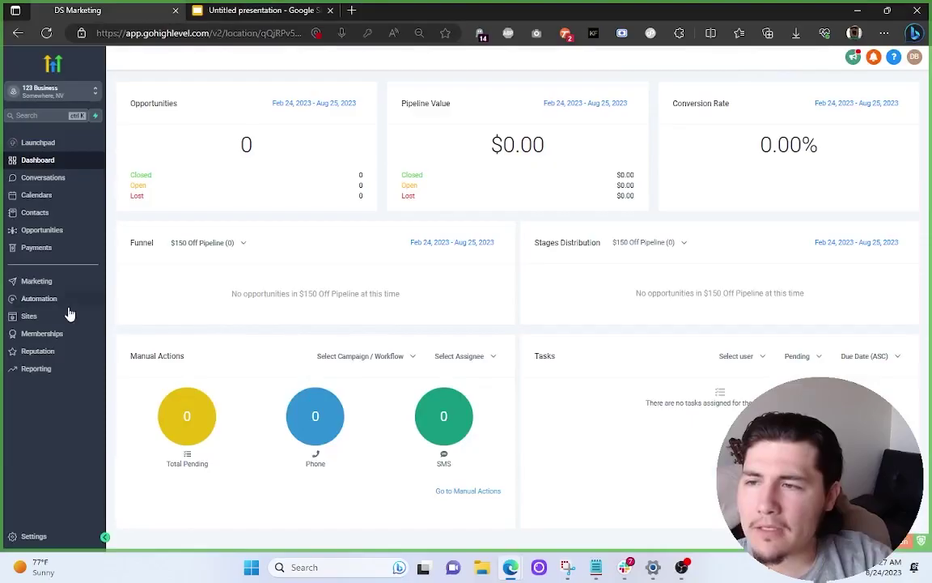
pyautogui.click(68, 305)
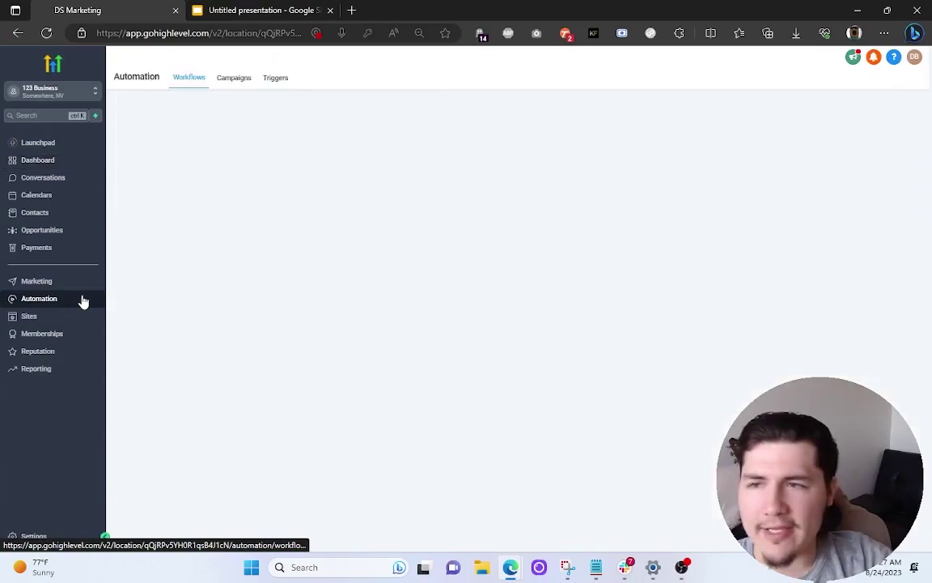
pyautogui.click(230, 79)
pyautogui.click(153, 251)
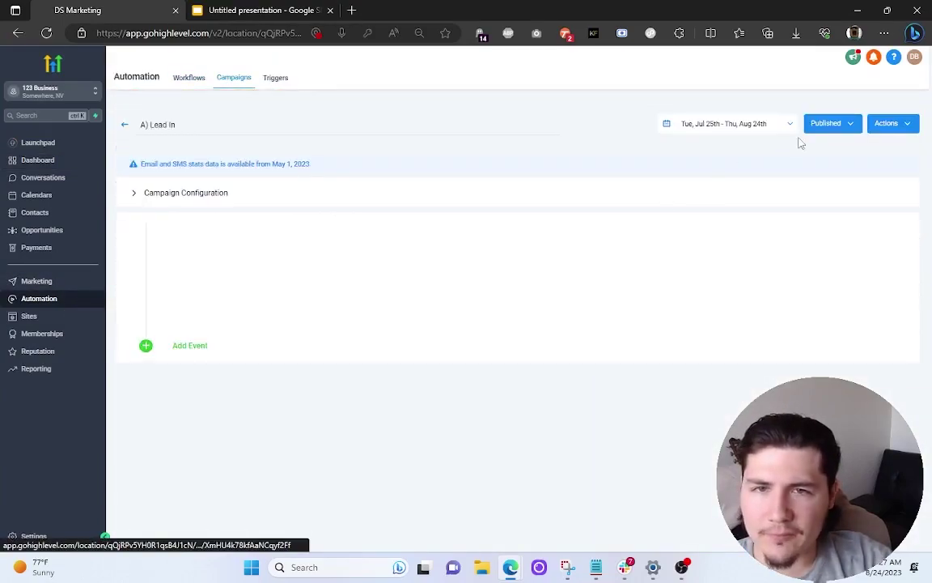
# - Read the message content of the campaign's SMS 1 and Email 1 events, closing each without changes
pyautogui.scroll(-2, 194, 271)
pyautogui.click(193, 235)
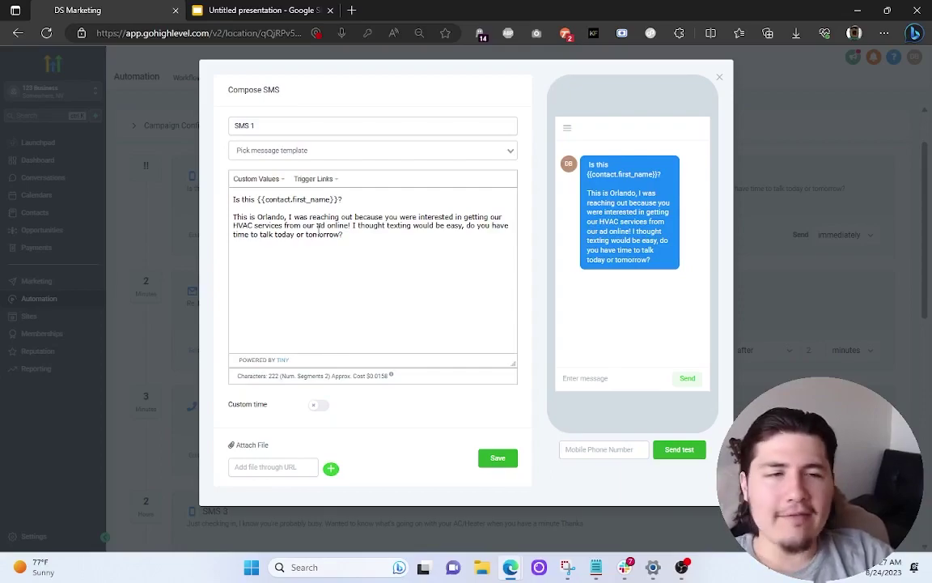
pyautogui.click(719, 80)
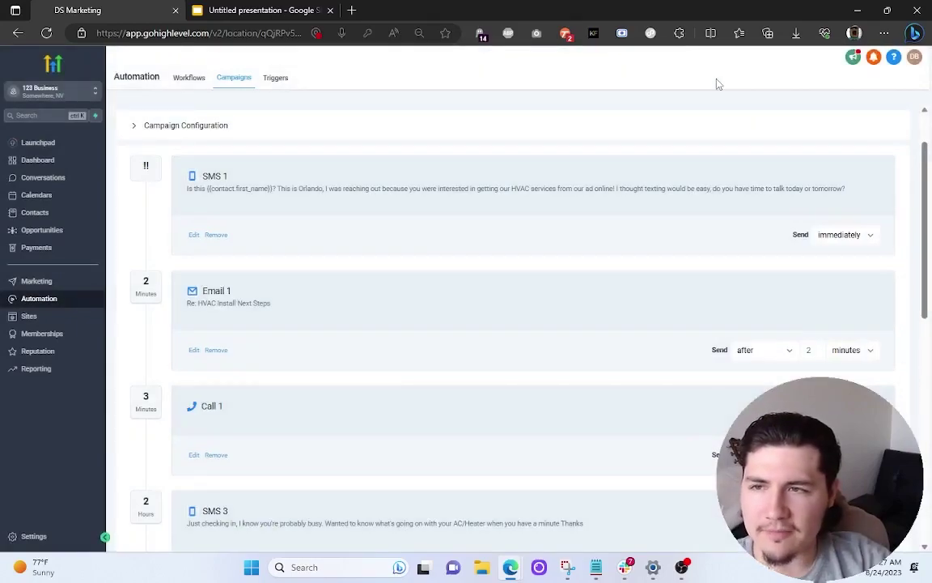
pyautogui.click(194, 350)
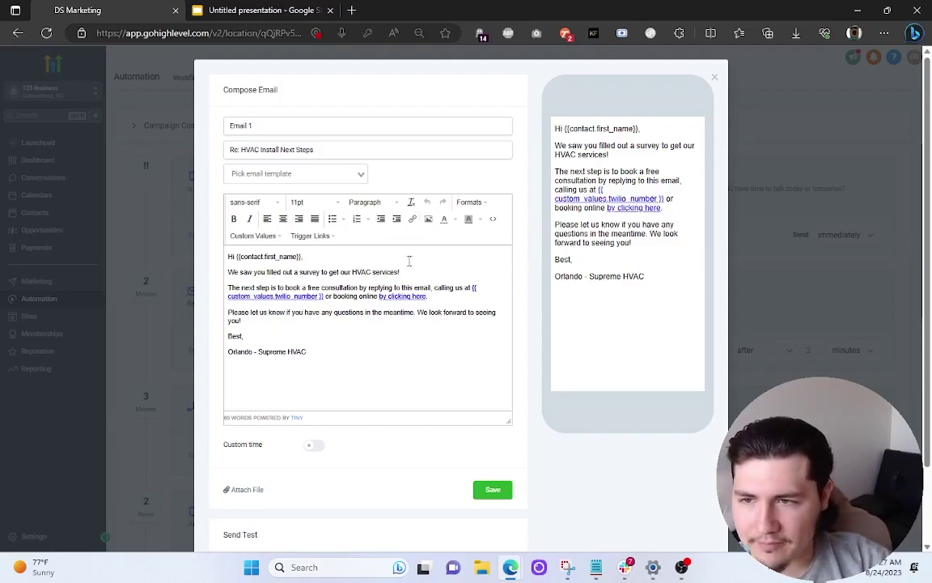
pyautogui.click(714, 78)
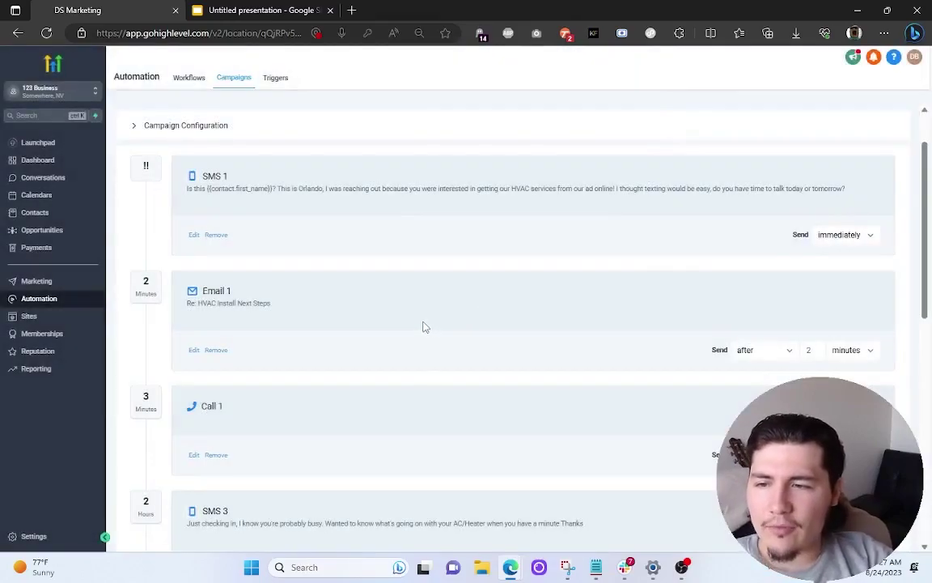
# - Read the message content of the campaign's SMS 3 event and close it without changes
pyautogui.scroll(-3, 421, 325)
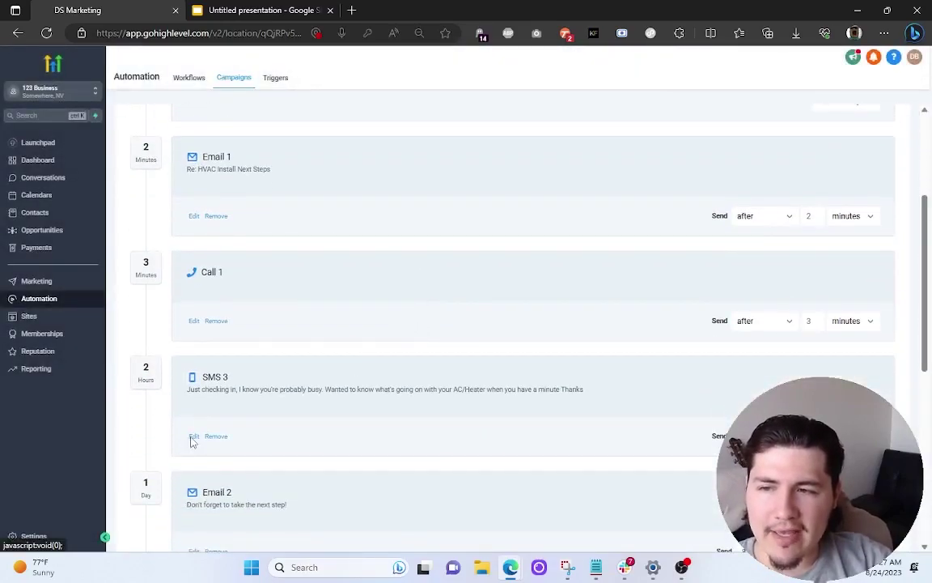
pyautogui.click(193, 437)
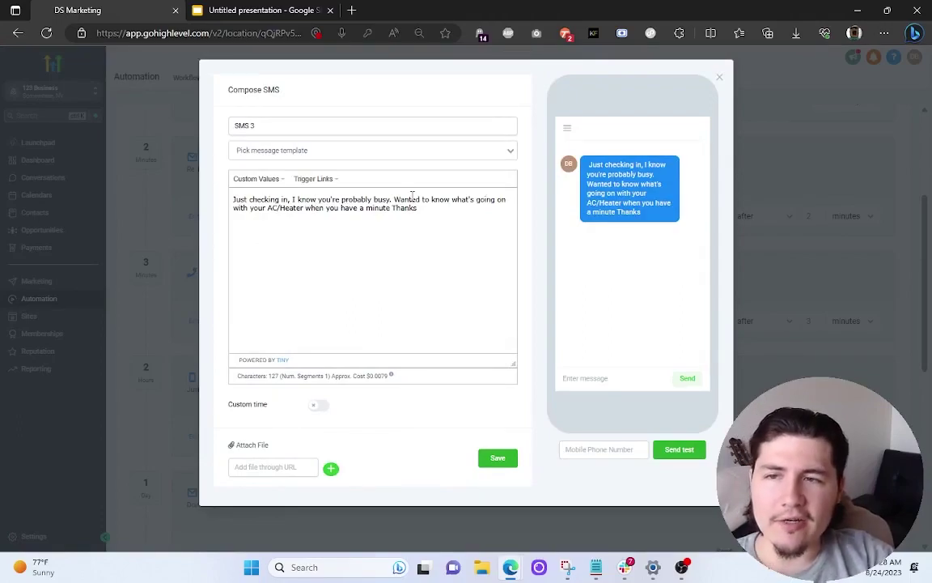
pyautogui.click(719, 78)
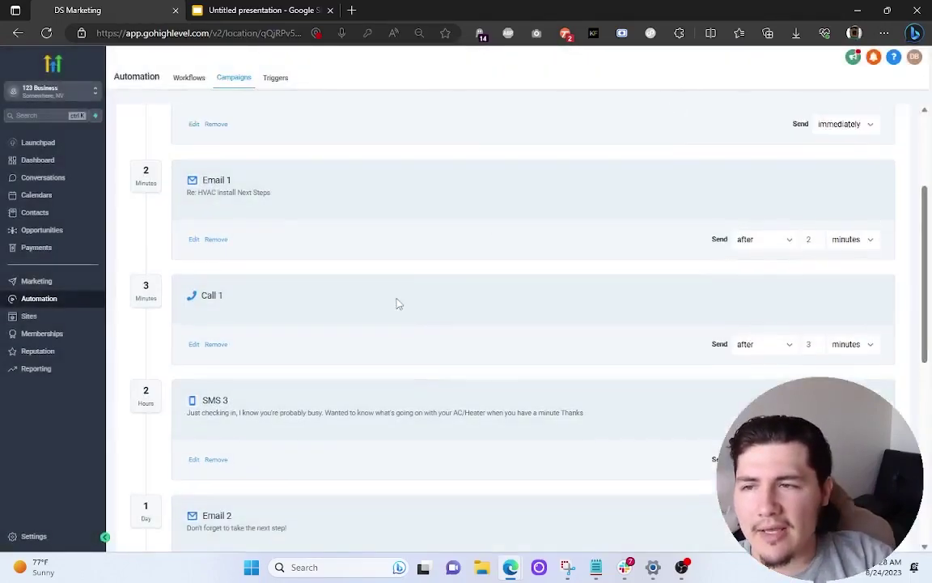
# - Examine the campaign's event sequence and timing down to SMS 4, and read the content of Email 2
pyautogui.scroll(2, 397, 303)
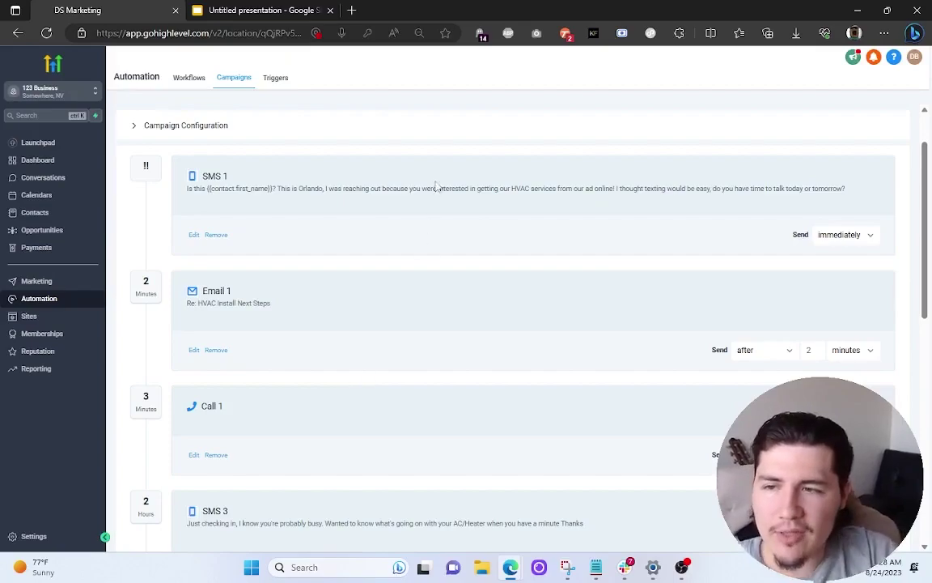
pyautogui.scroll(-3, 212, 344)
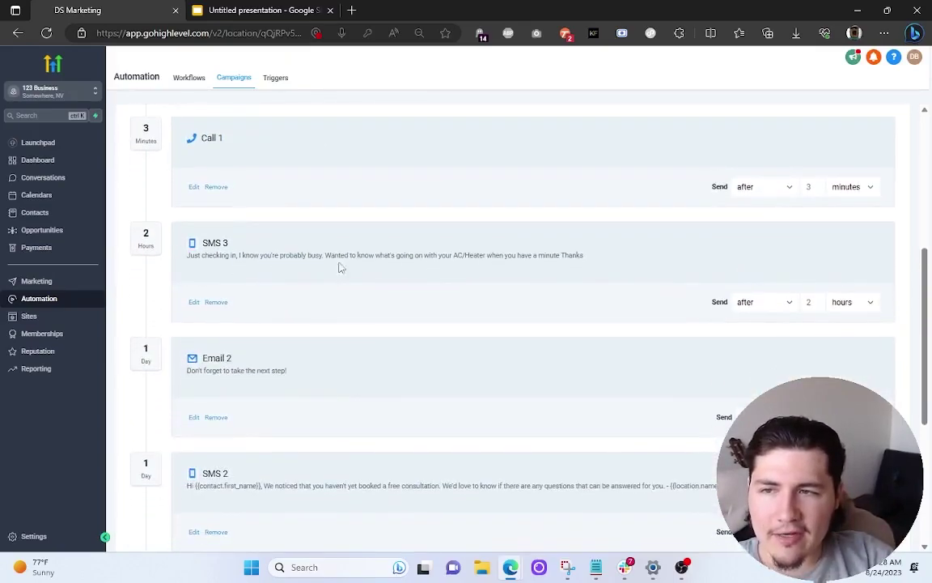
pyautogui.scroll(-1, 486, 267)
pyautogui.scroll(-1, 216, 243)
pyautogui.scroll(-1, 314, 303)
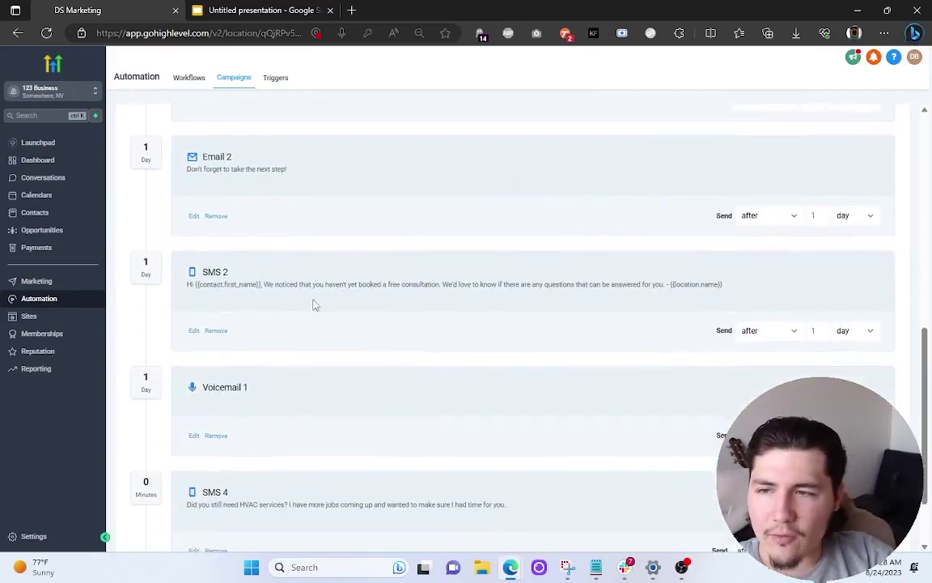
pyautogui.scroll(-1, 445, 291)
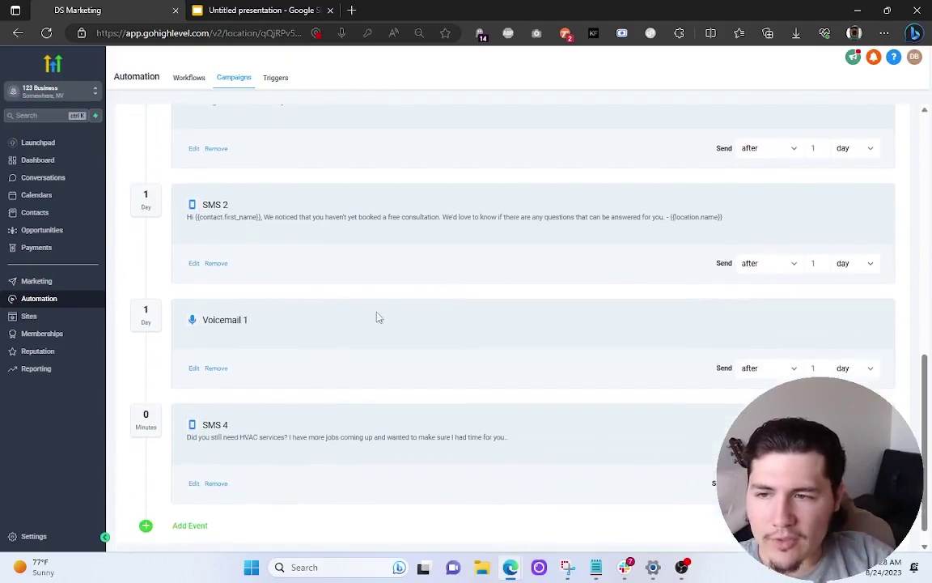
pyautogui.scroll(3, 318, 366)
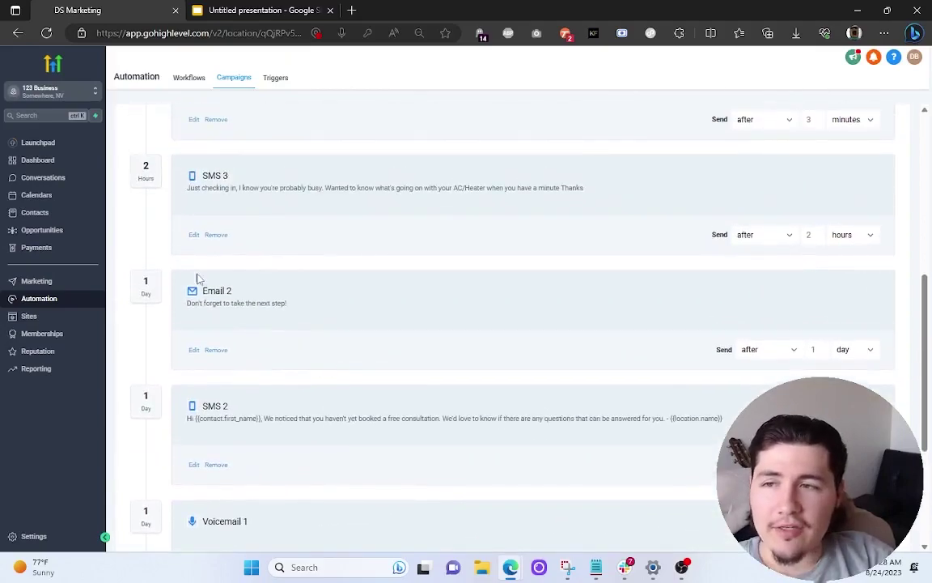
pyautogui.click(194, 350)
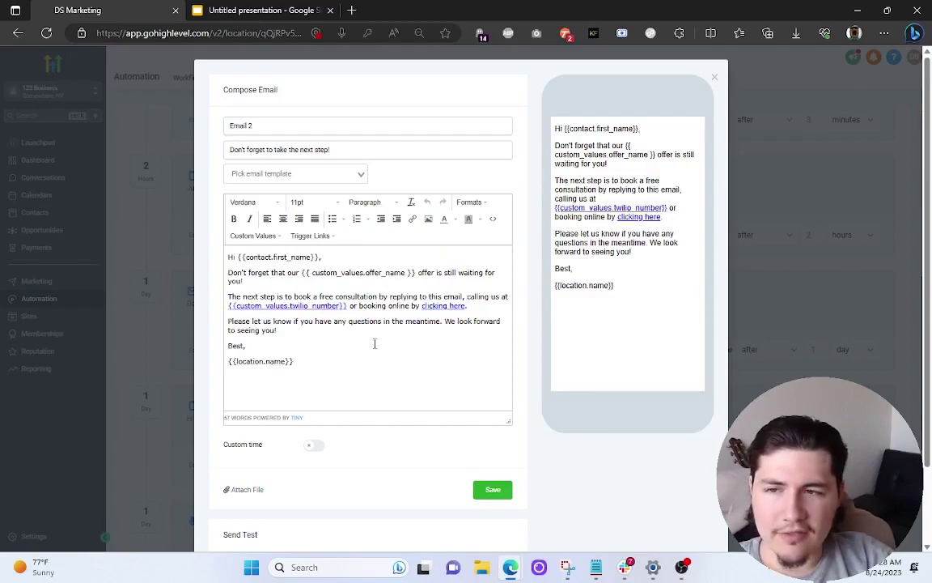
pyautogui.click(715, 80)
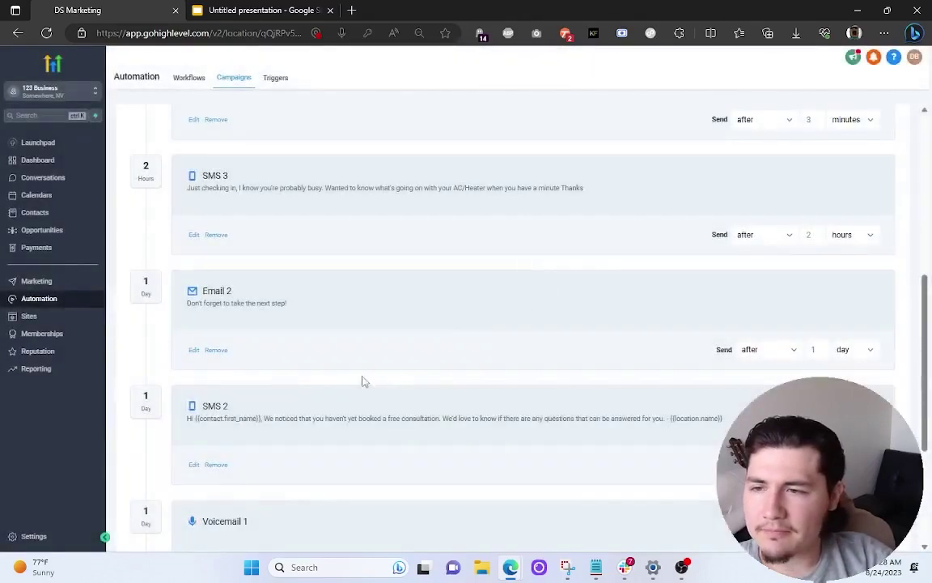
# - Read the message content of the Lead In campaign's SMS 2 event, close it unchanged, and open the Voicemail 1 event
pyautogui.scroll(-2, 339, 388)
pyautogui.click(194, 331)
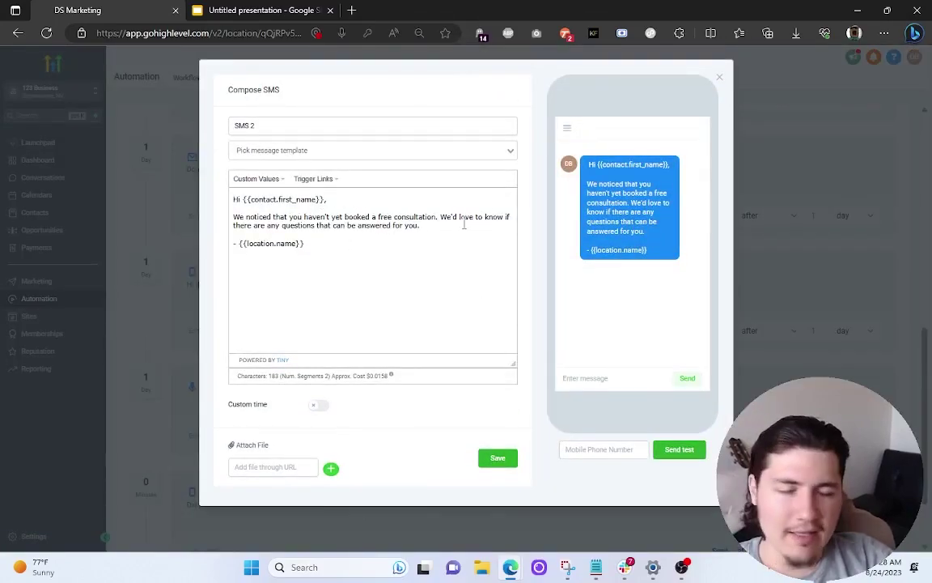
pyautogui.click(720, 78)
pyautogui.scroll(2, 405, 284)
pyautogui.scroll(-3, 227, 437)
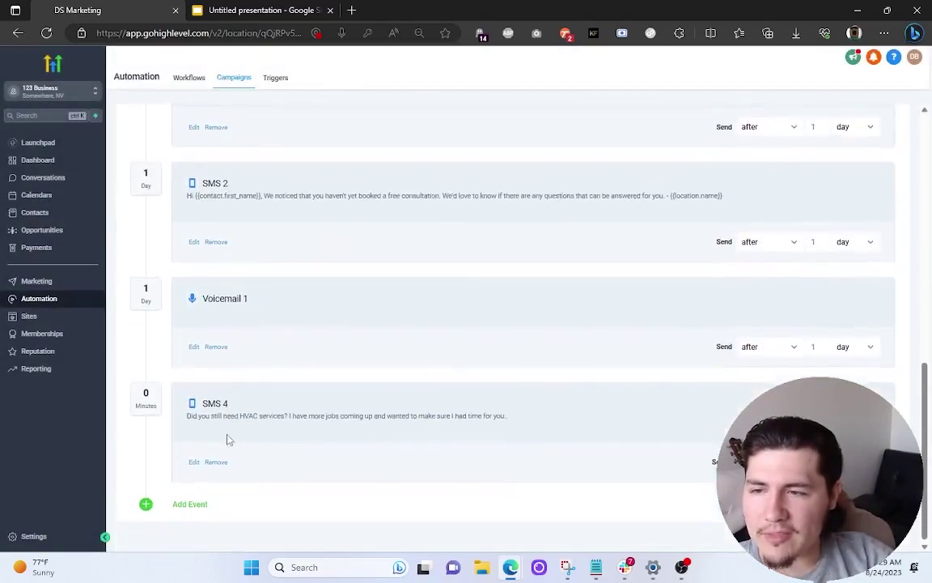
pyautogui.click(196, 348)
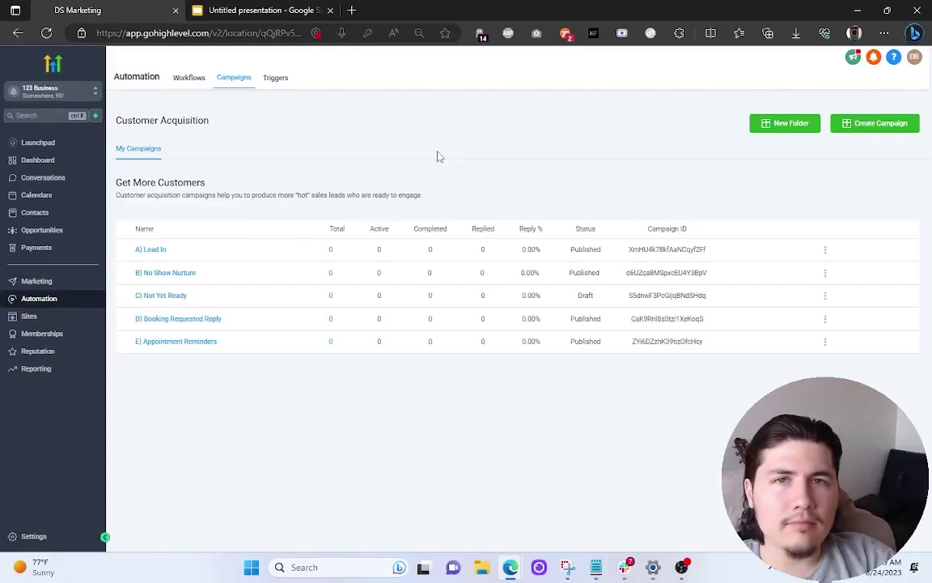
# - Open the E) Appointment Reminders campaign and read its SMS 1 message, closing it without changes
pyautogui.click(175, 341)
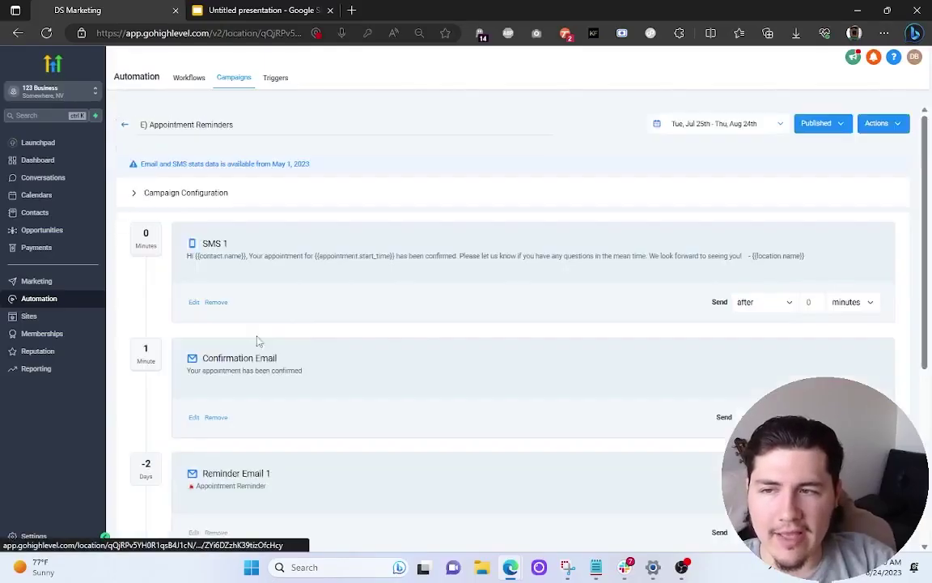
pyautogui.click(193, 302)
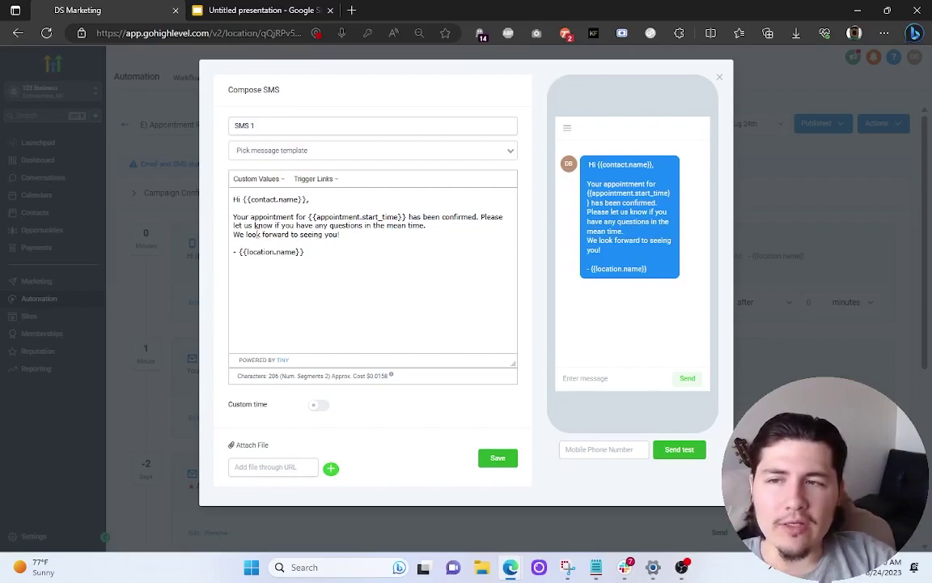
pyautogui.click(719, 78)
# - Read the message content of the SMS Reminder 1 and Reminder Email 1 events, closing each without changes
pyautogui.scroll(-3, 337, 192)
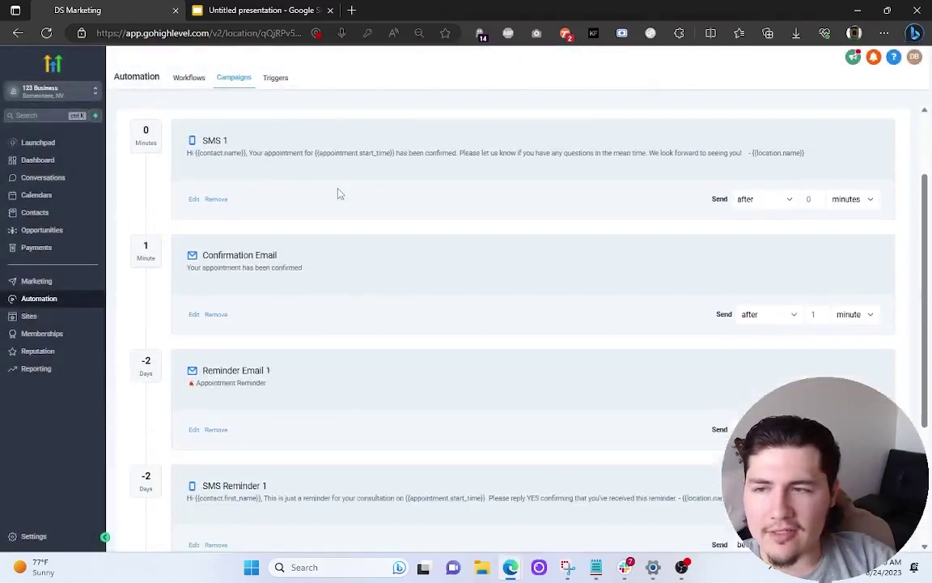
pyautogui.scroll(-2, 337, 198)
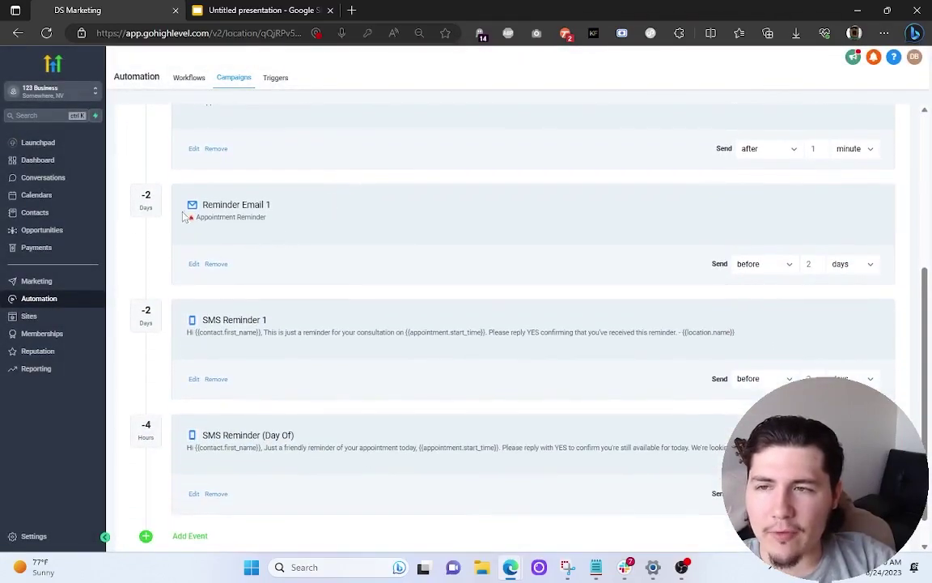
pyautogui.click(193, 379)
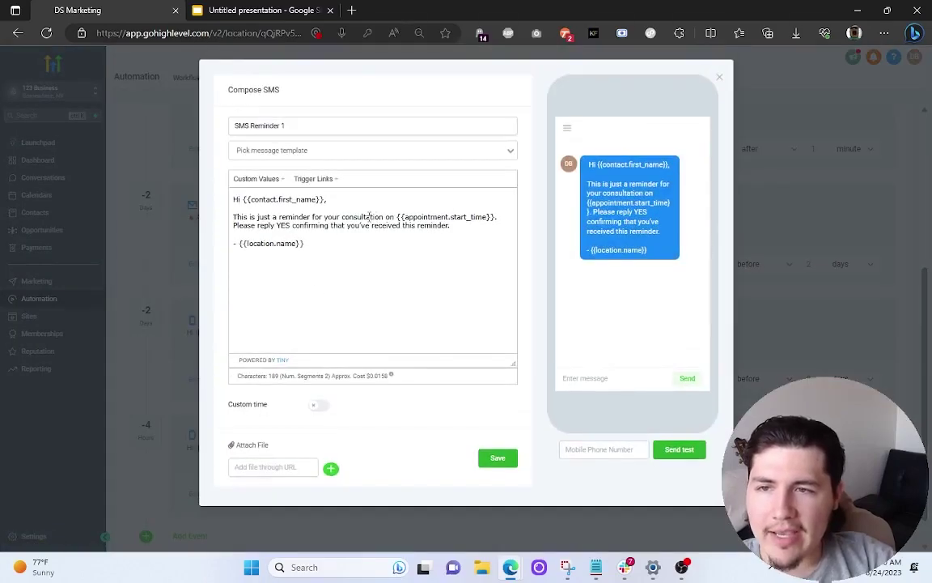
pyautogui.click(719, 78)
pyautogui.click(192, 264)
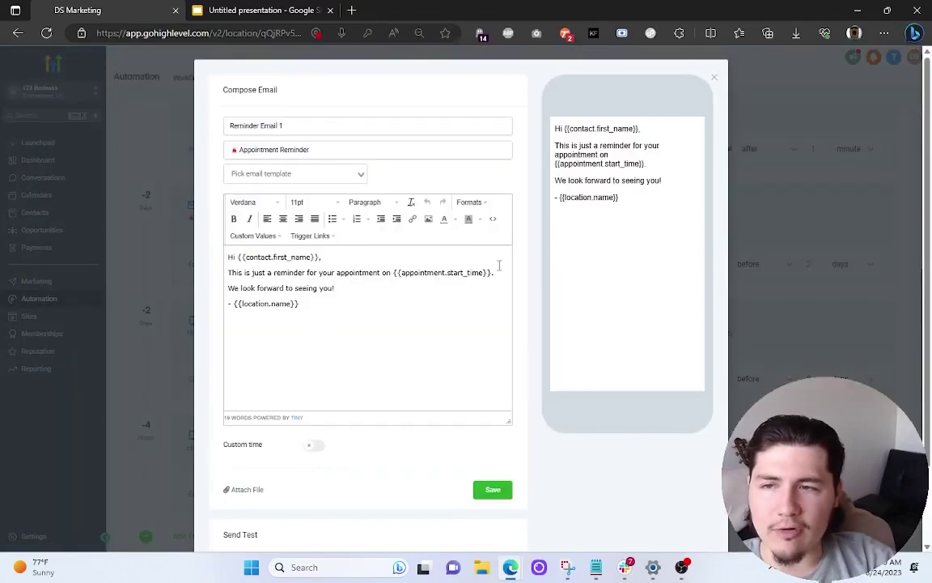
pyautogui.click(714, 77)
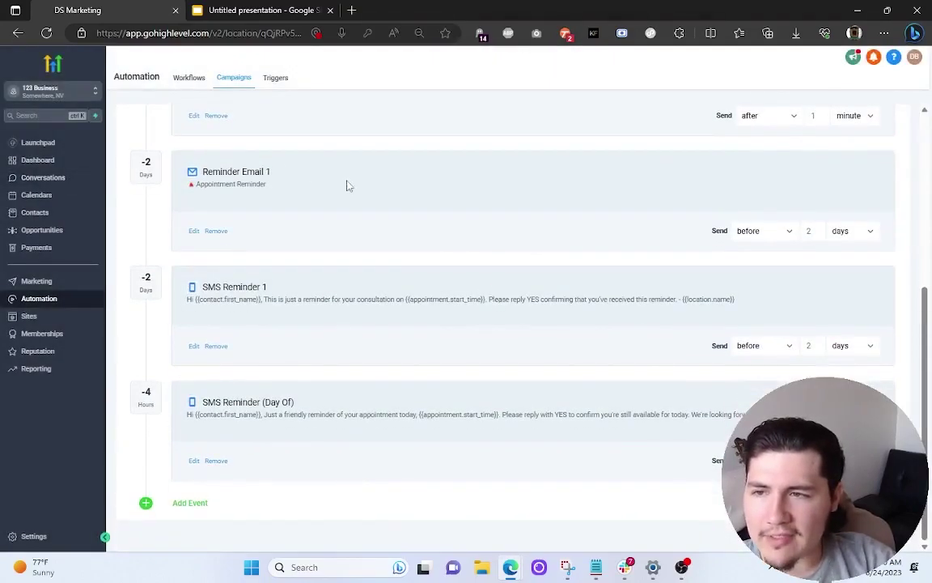
# - Examine the sequence and send timing of the Appointment Reminders campaign's confirmation and reminder events
pyautogui.scroll(2, 384, 234)
pyautogui.scroll(-3, 340, 233)
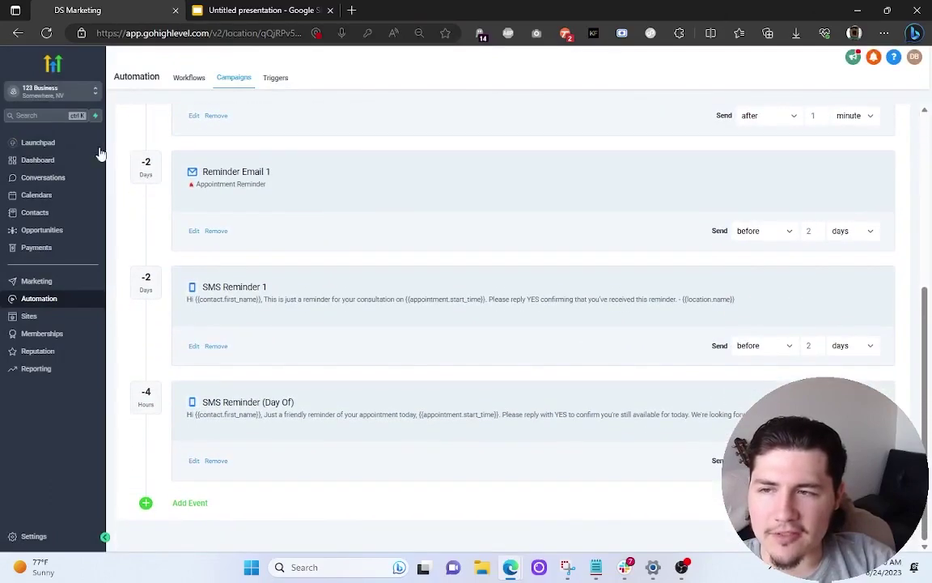
pyautogui.scroll(3, 324, 405)
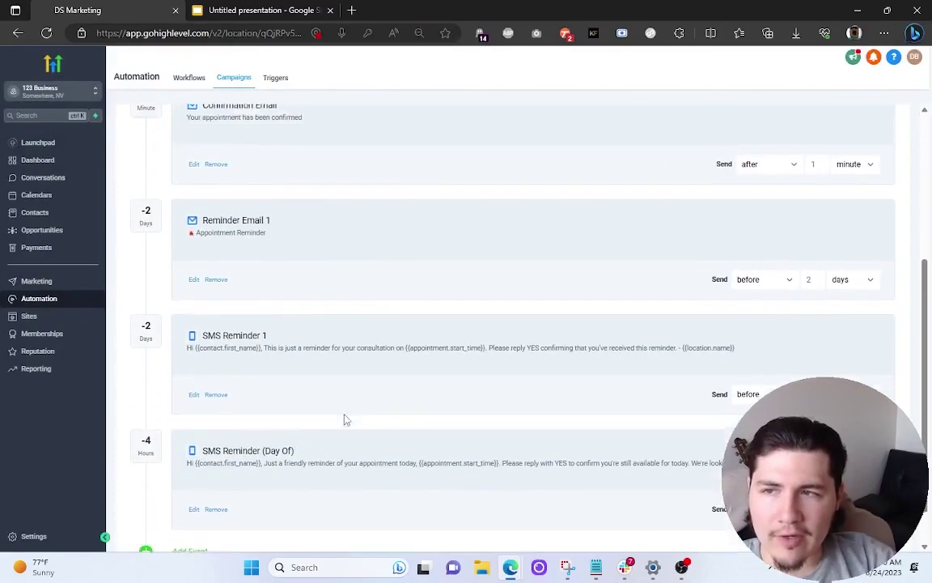
pyautogui.scroll(-3, 308, 394)
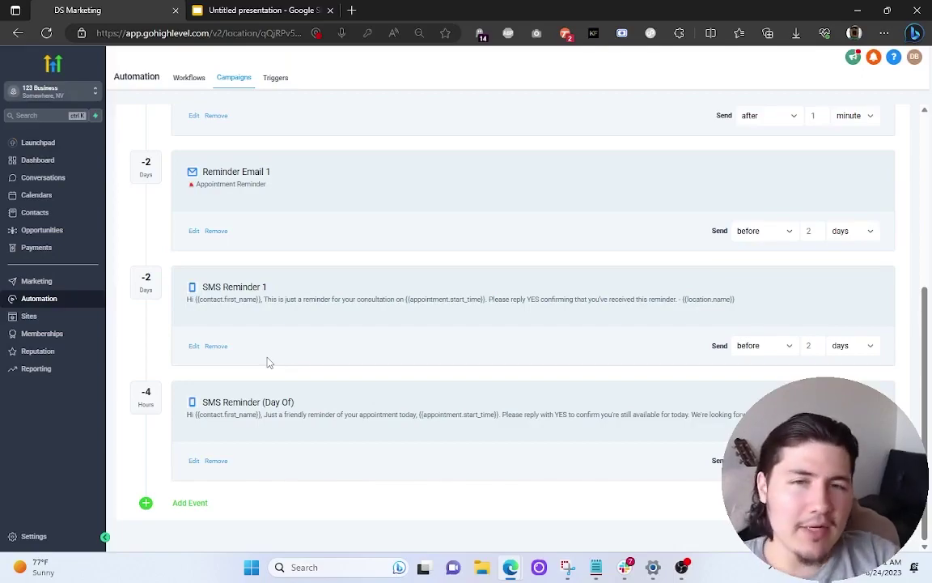
pyautogui.scroll(2, 269, 363)
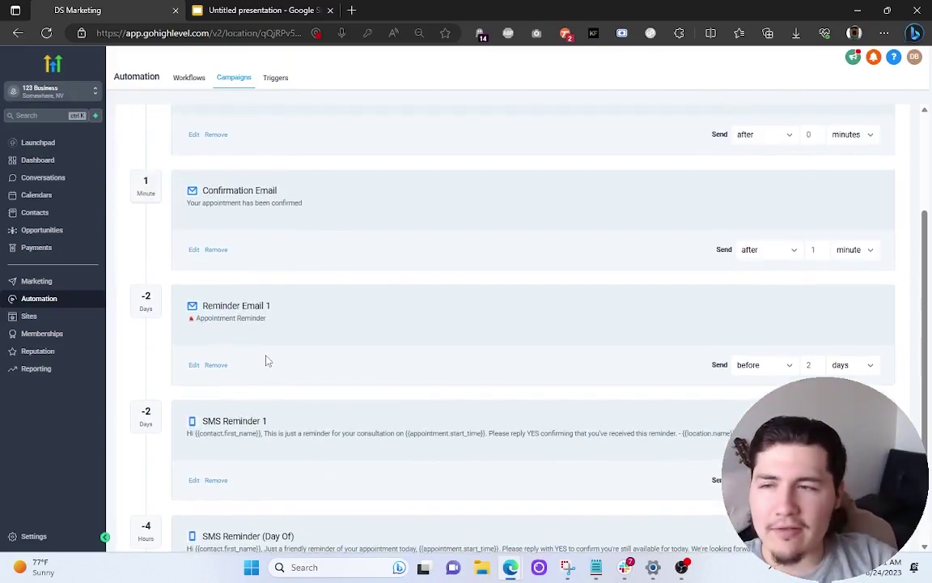
pyautogui.scroll(-1, 279, 324)
pyautogui.scroll(-1, 146, 482)
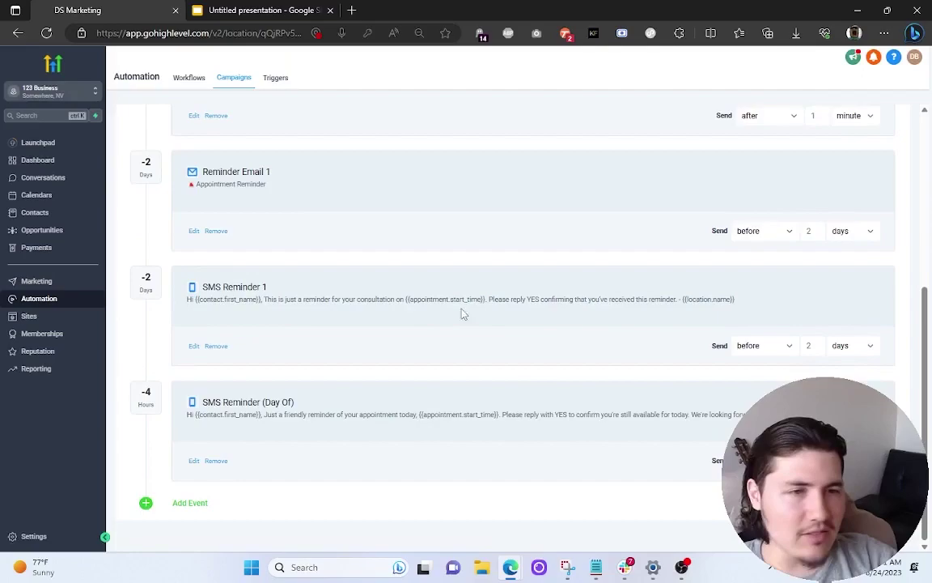
pyautogui.scroll(3, 524, 303)
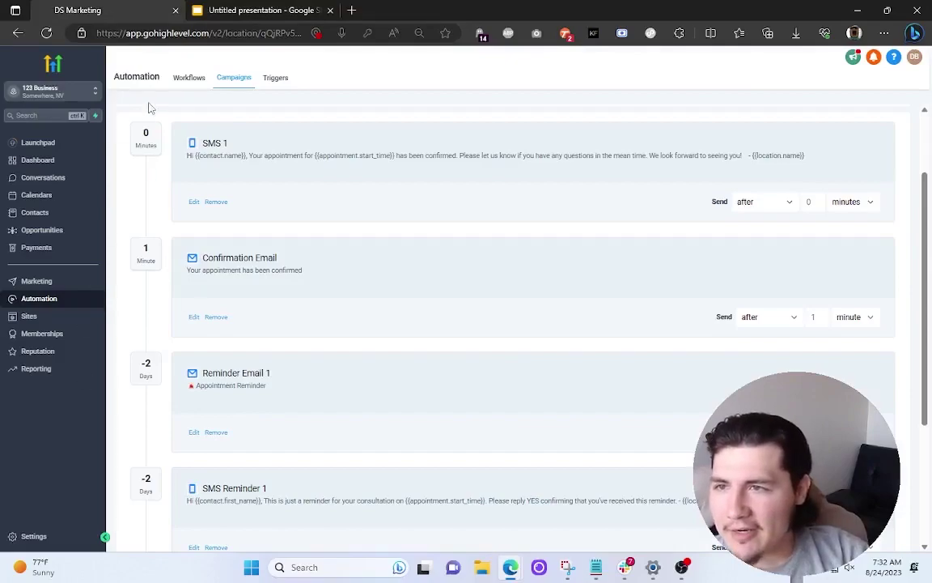
# - Return to the campaign list, open B) No Show Nurture, and read its Email 1 message without changing it
pyautogui.click(234, 79)
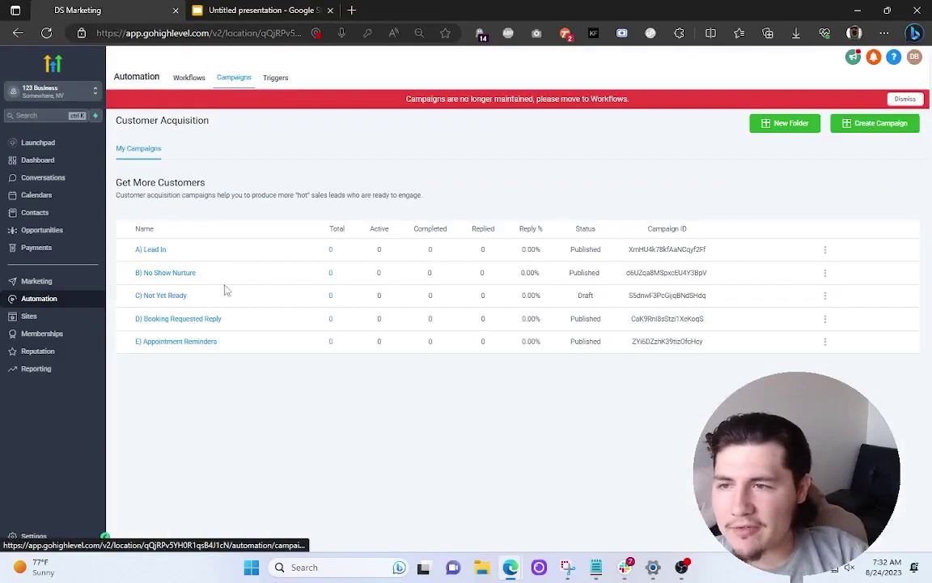
pyautogui.click(160, 274)
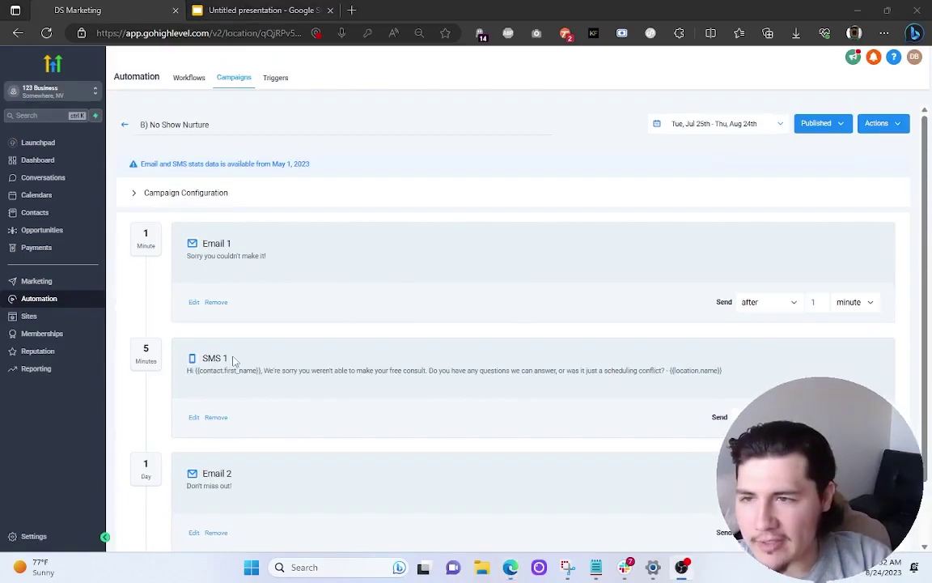
pyautogui.click(194, 302)
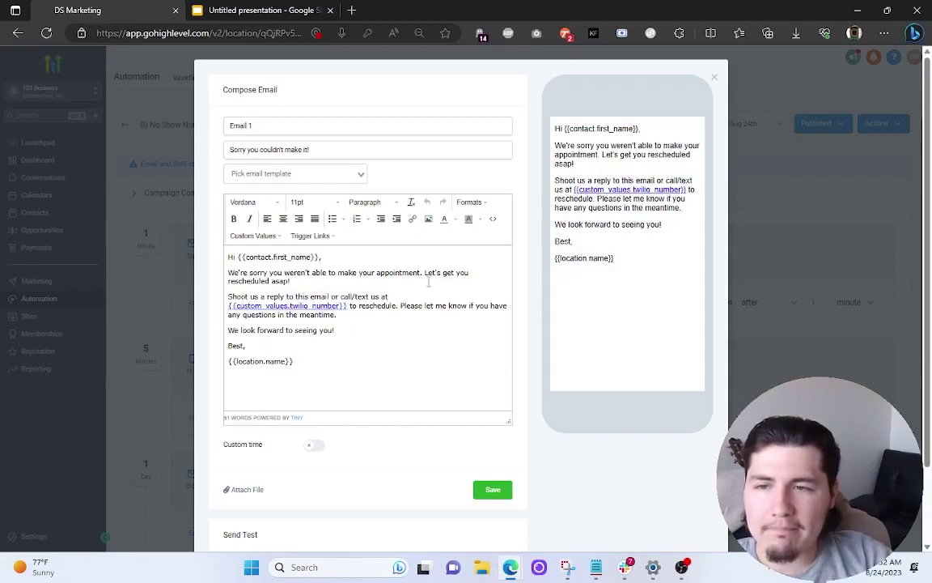
pyautogui.click(716, 81)
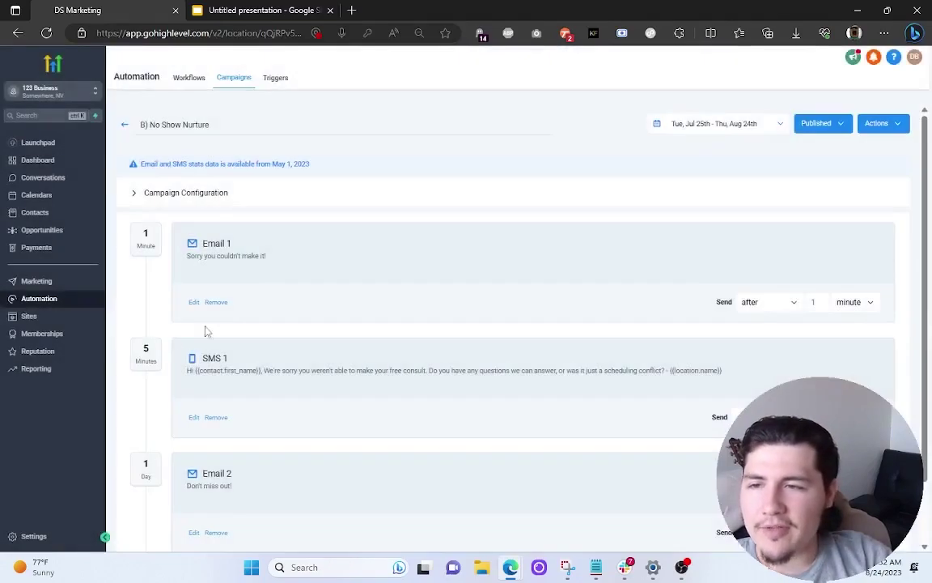
# - Read the message content of the No Show Nurture campaign's SMS 1 and Email 2 events, closing each without changes
pyautogui.click(193, 416)
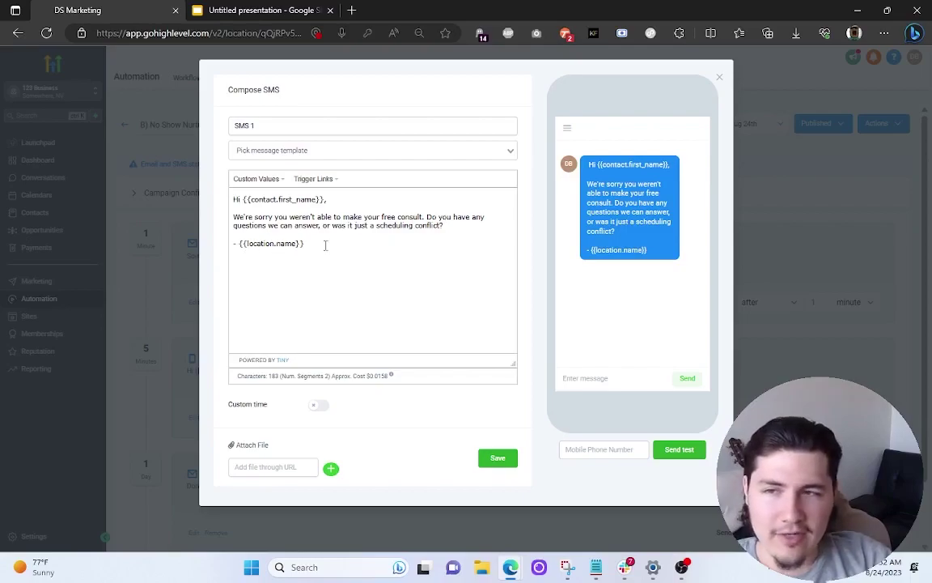
pyautogui.moveTo(326, 245); pyautogui.dragTo(239, 243)
pyautogui.press('Right')
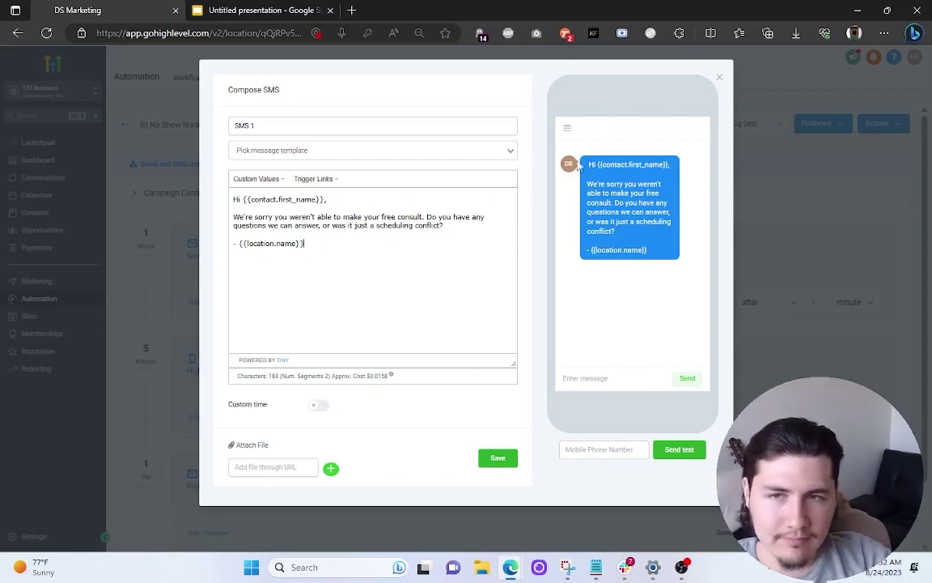
pyautogui.click(719, 78)
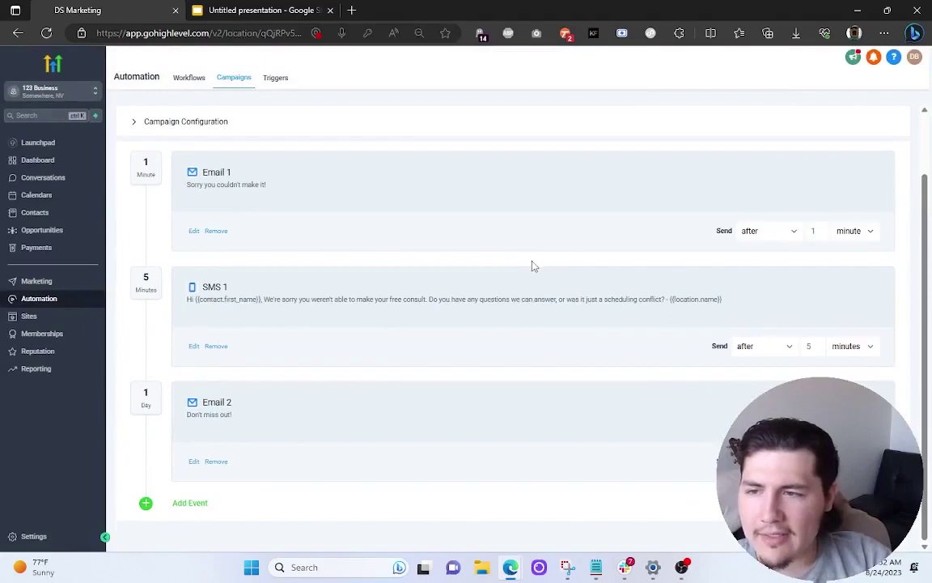
pyautogui.scroll(-2, 256, 370)
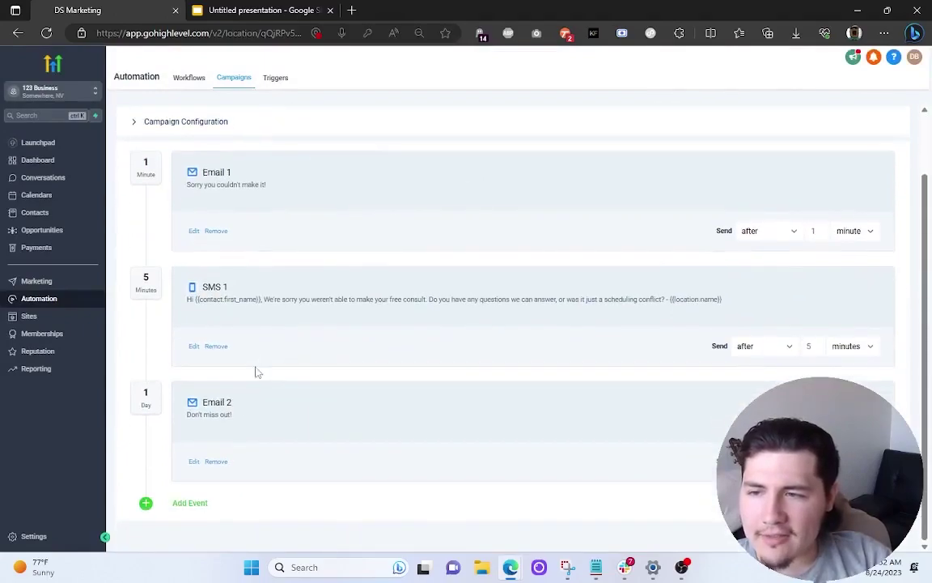
pyautogui.click(193, 461)
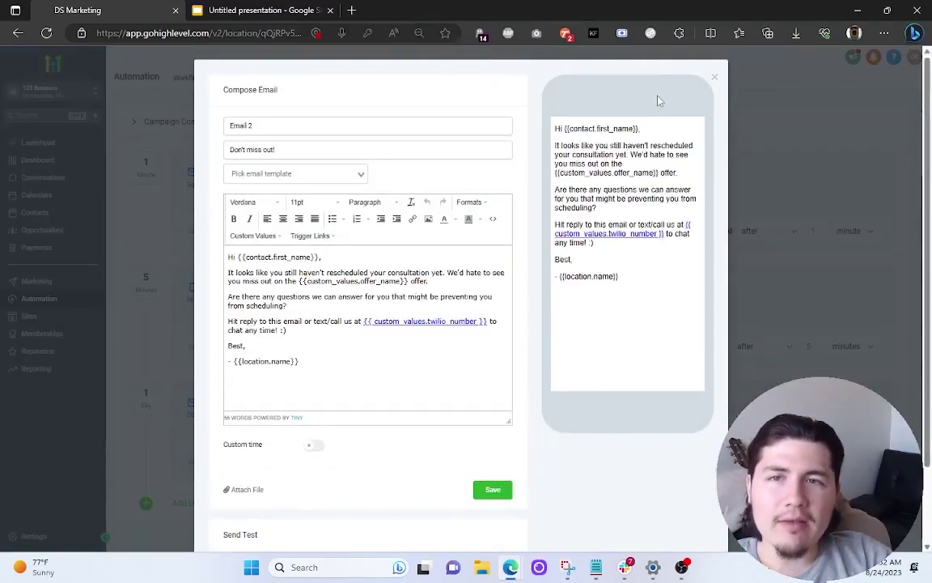
pyautogui.click(713, 79)
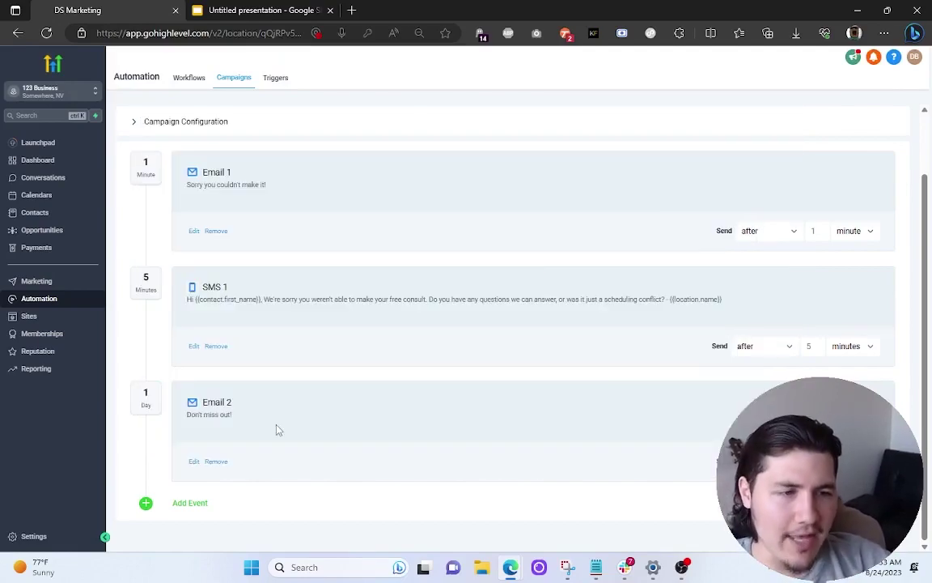
# - Switch to the Clearview HVAC sub-account and dismiss the notice about campaigns on its campaign list
pyautogui.click(69, 91)
pyautogui.scroll(-4, 202, 194)
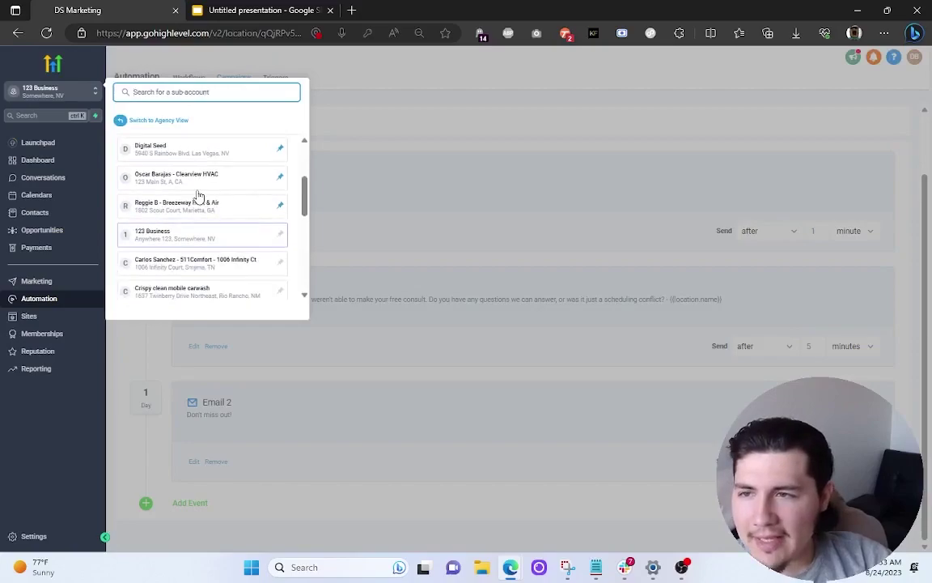
pyautogui.click(182, 177)
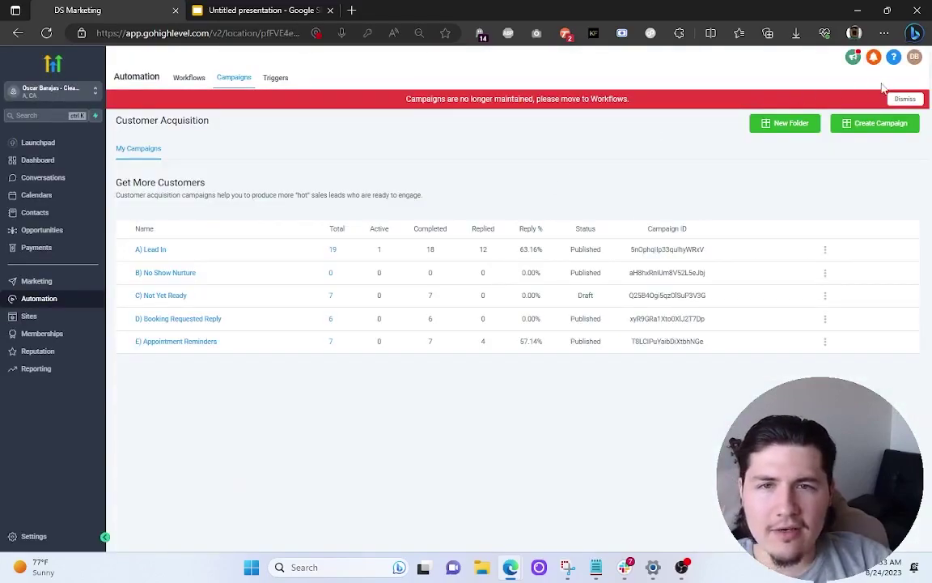
pyautogui.click(905, 99)
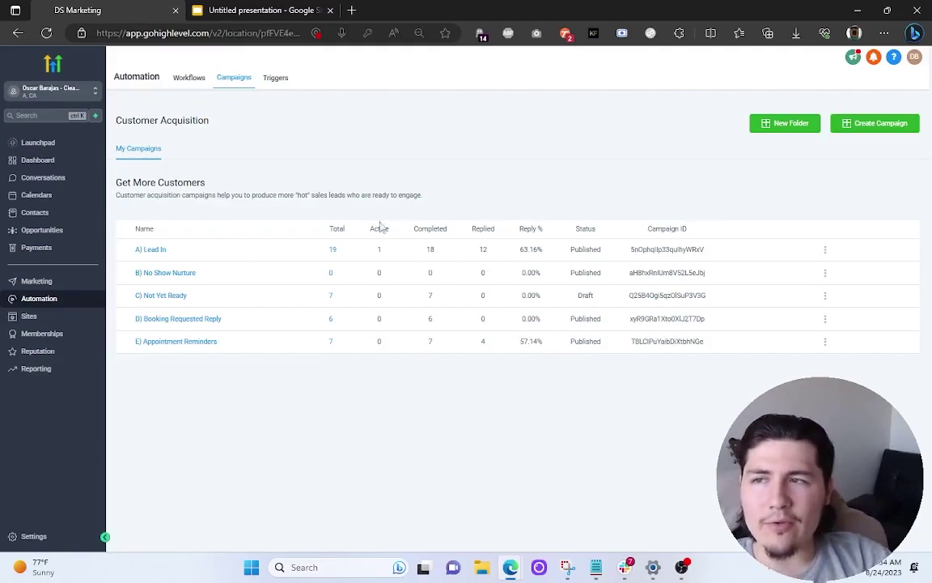
# - Open the sub-account's conversations, show all of them, and look through the list down to early August
pyautogui.click(44, 177)
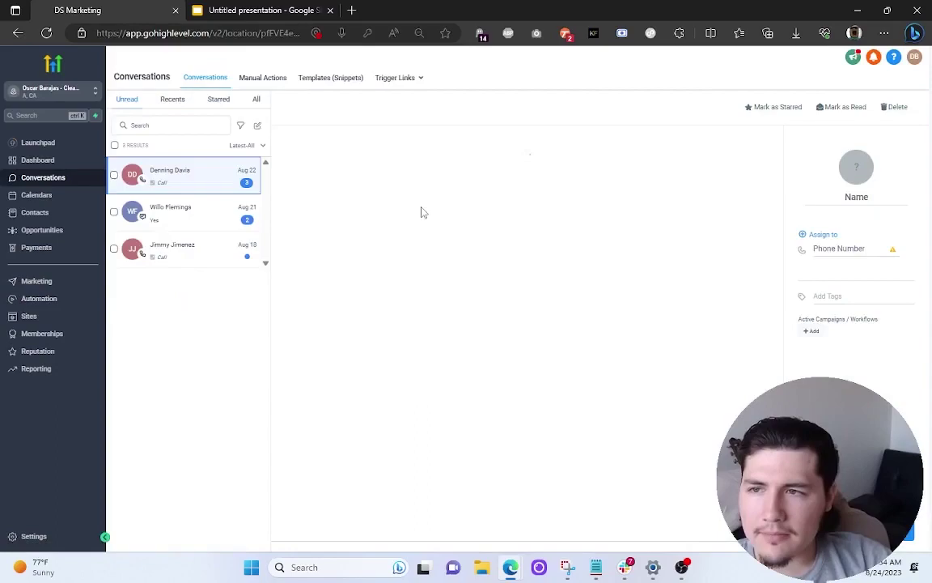
pyautogui.click(257, 101)
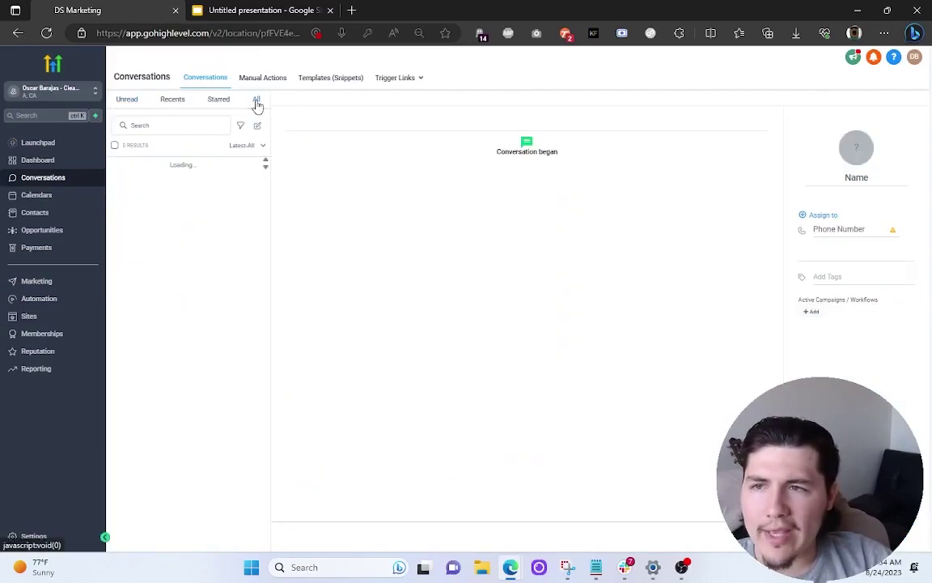
pyautogui.scroll(-3, 192, 261)
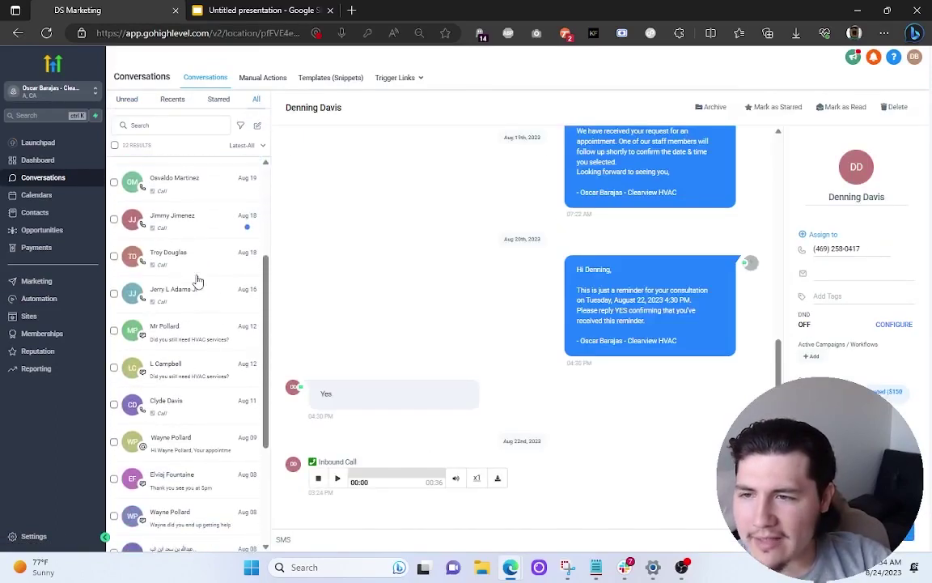
# - Read the automated appointment messages in the Aug 09 conversation, and open the same-named contact's Aug 08 conversation
pyautogui.click(185, 445)
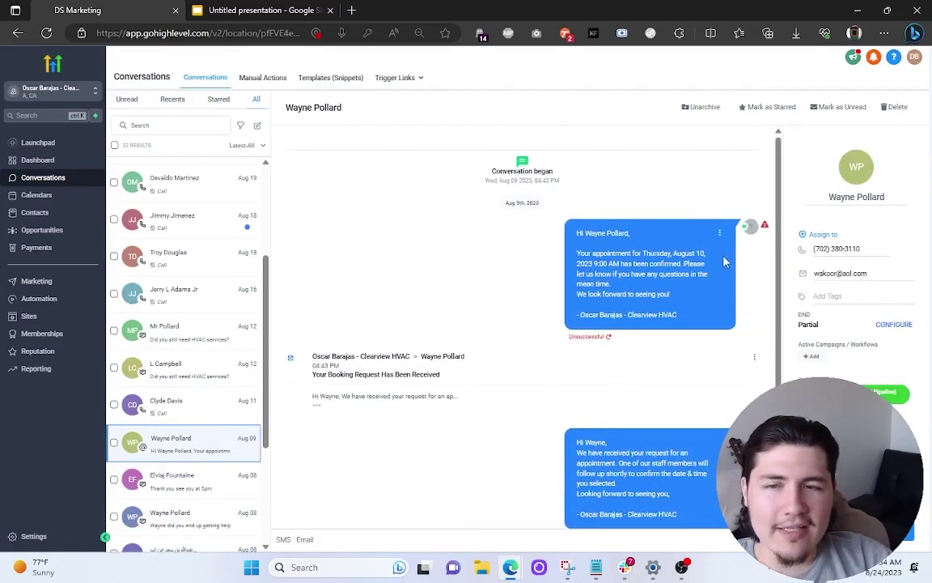
pyautogui.scroll(-2, 579, 294)
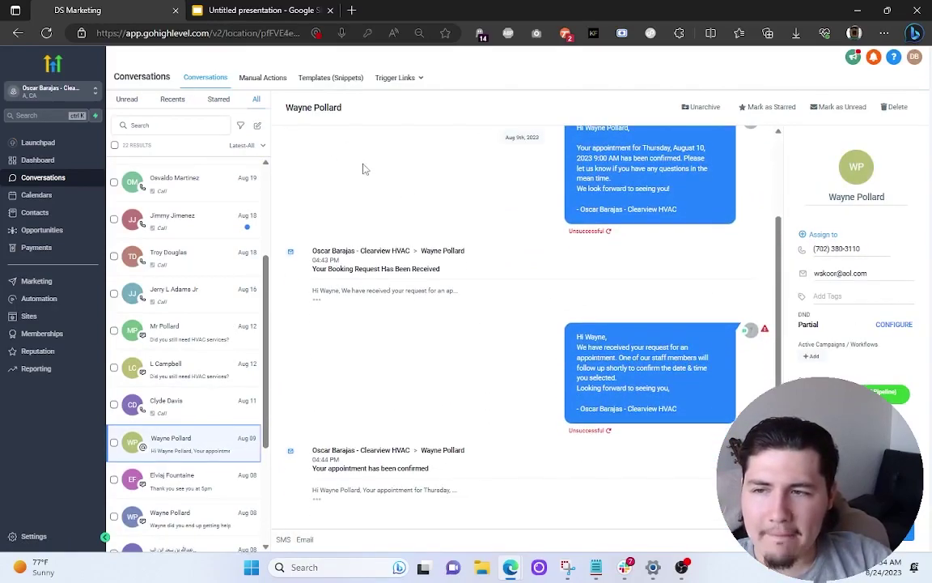
pyautogui.click(183, 518)
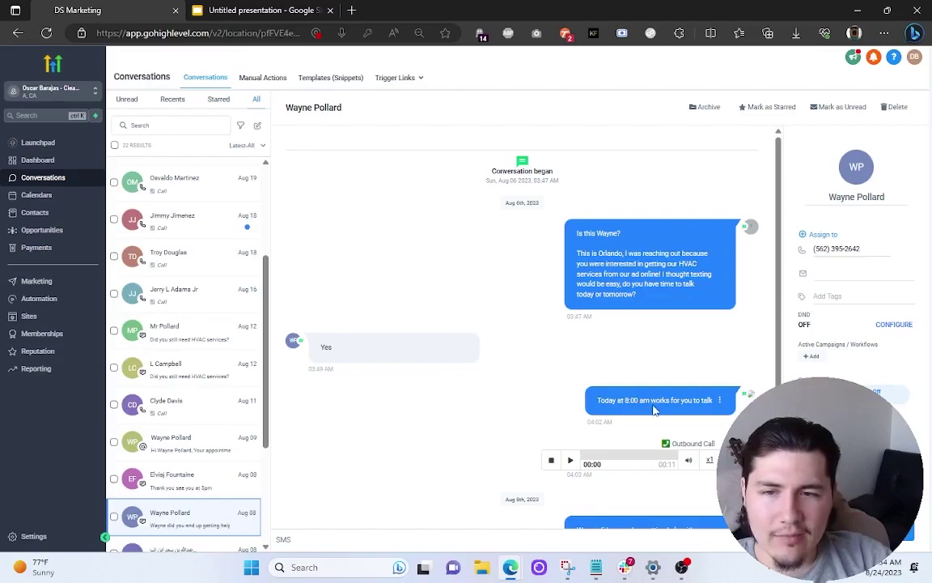
# - In the Aug 09 conversation, check the message details of the appointment confirmation SMS and expand the booking request email
pyautogui.scroll(-1, 695, 376)
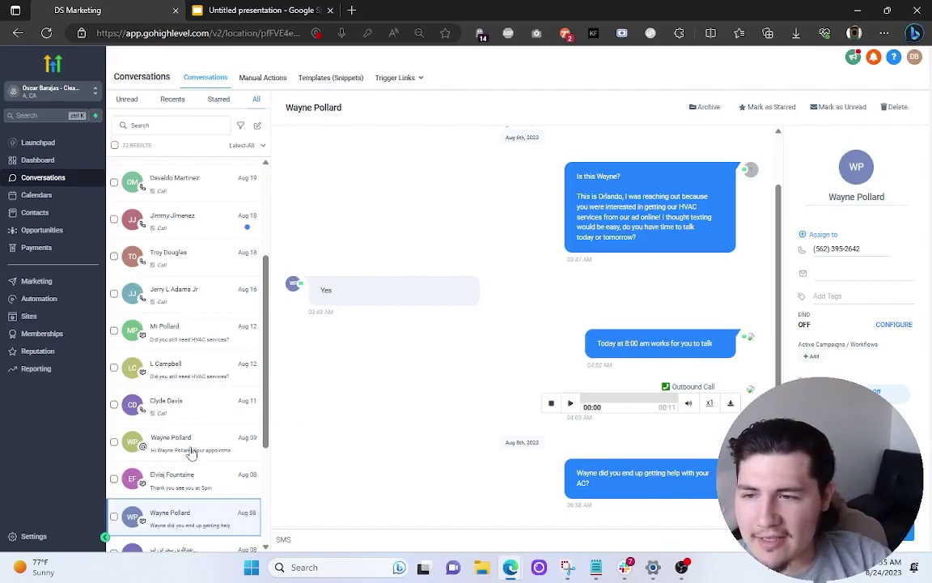
pyautogui.click(231, 445)
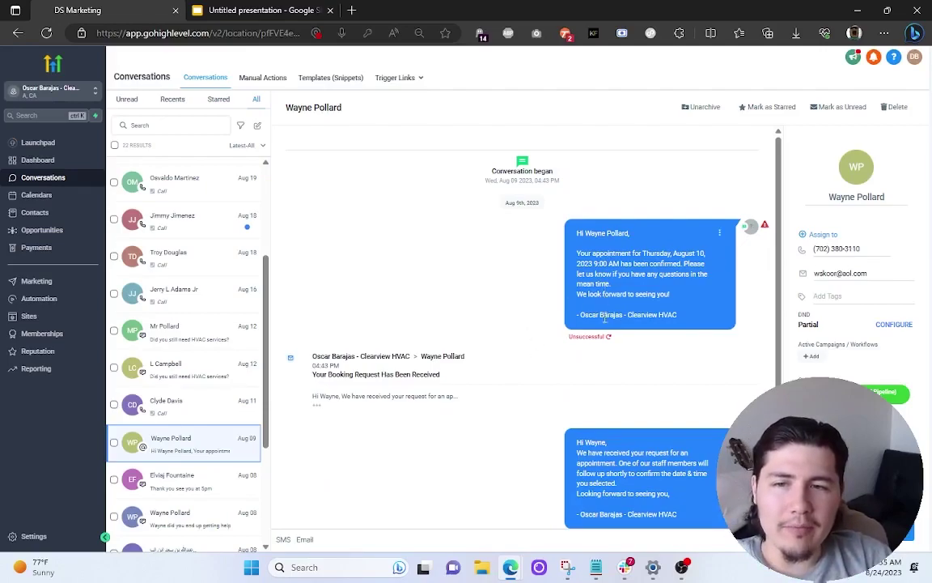
pyautogui.click(720, 233)
pyautogui.click(654, 248)
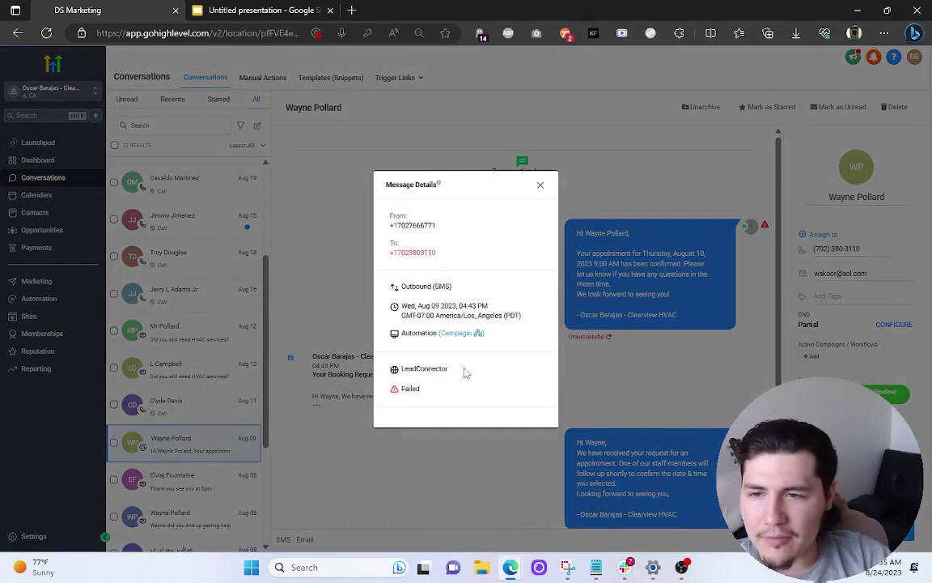
pyautogui.moveTo(390, 397); pyautogui.dragTo(435, 400)
pyautogui.click(466, 246)
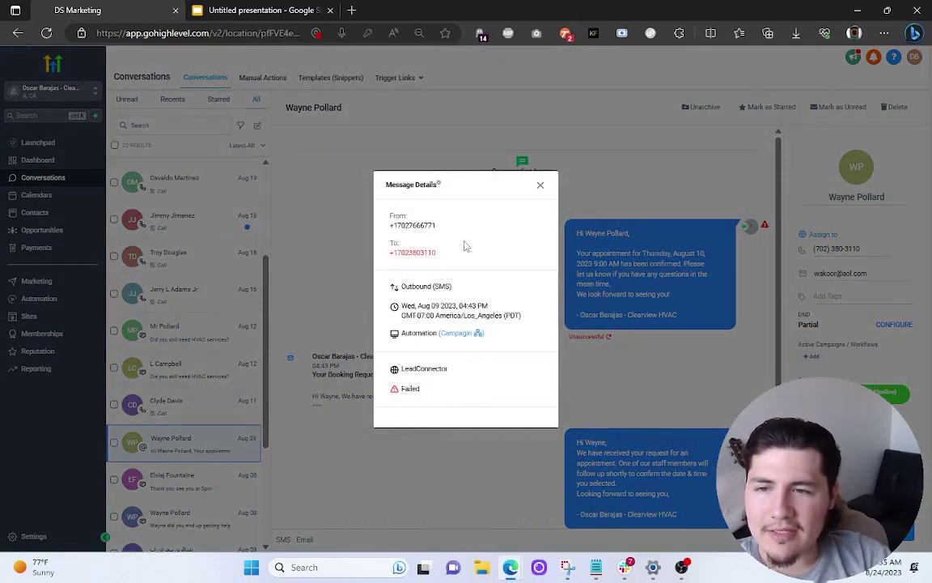
pyautogui.click(539, 187)
pyautogui.scroll(-3, 524, 299)
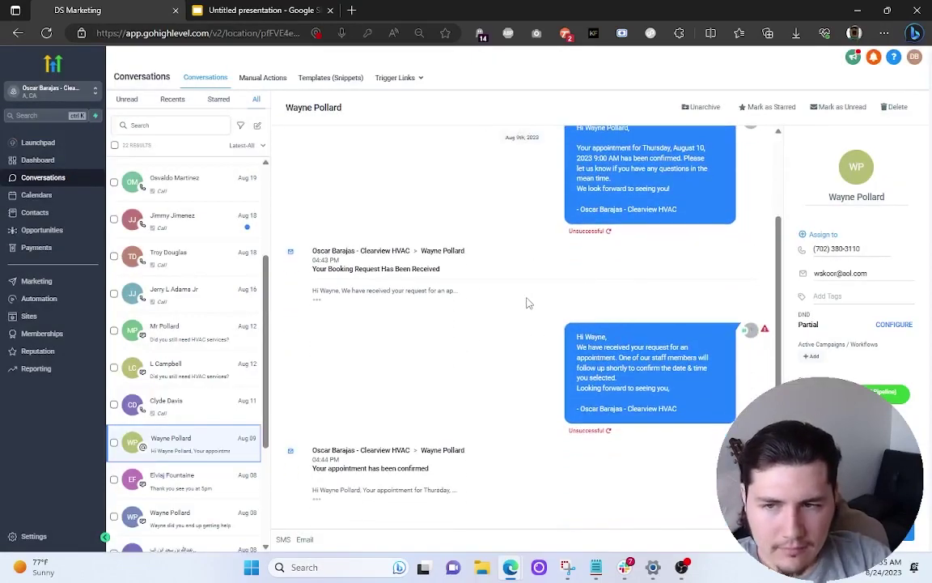
pyautogui.click(318, 303)
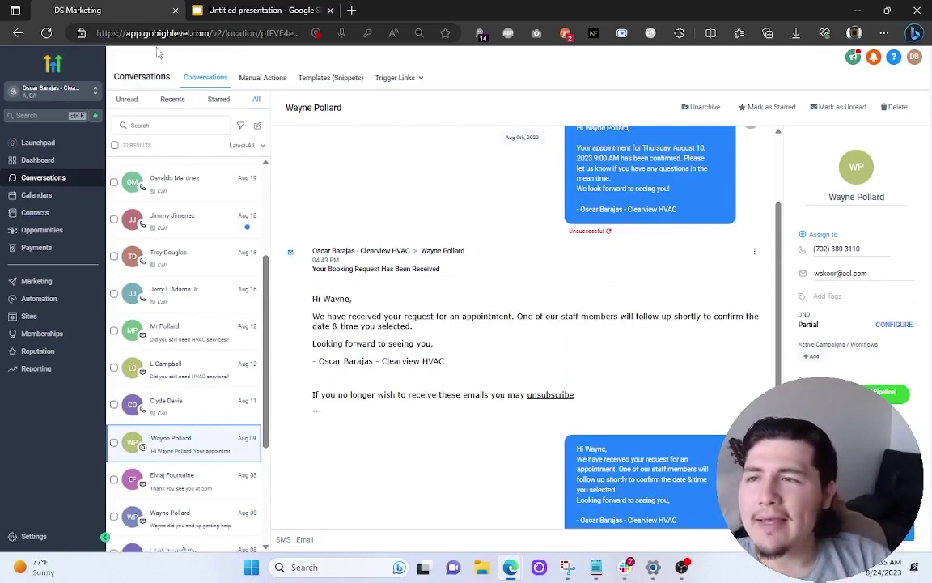
# - Switch to the Digital Seed sub-account, search all conversations for the client's first name, and open the Aug 18 conversation from its earlier messages
pyautogui.click(51, 98)
pyautogui.click(166, 223)
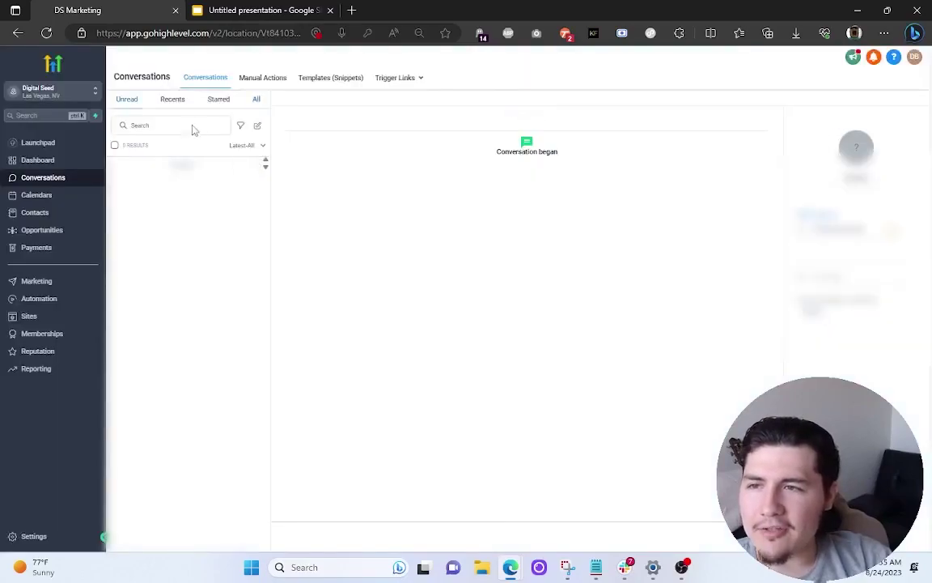
pyautogui.click(257, 101)
pyautogui.click(186, 125)
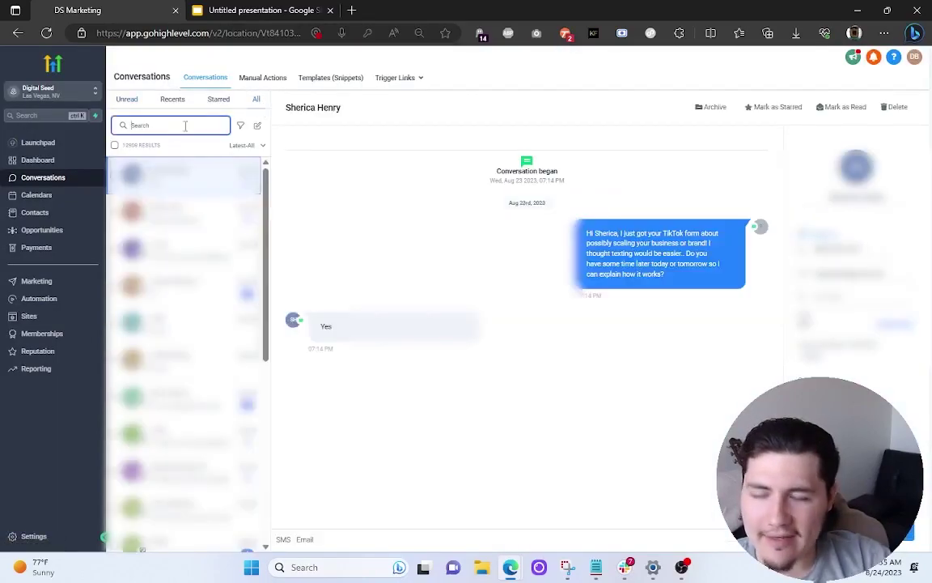
pyautogui.write('0scar')
pyautogui.click(170, 210)
pyautogui.scroll(10, 525, 350)
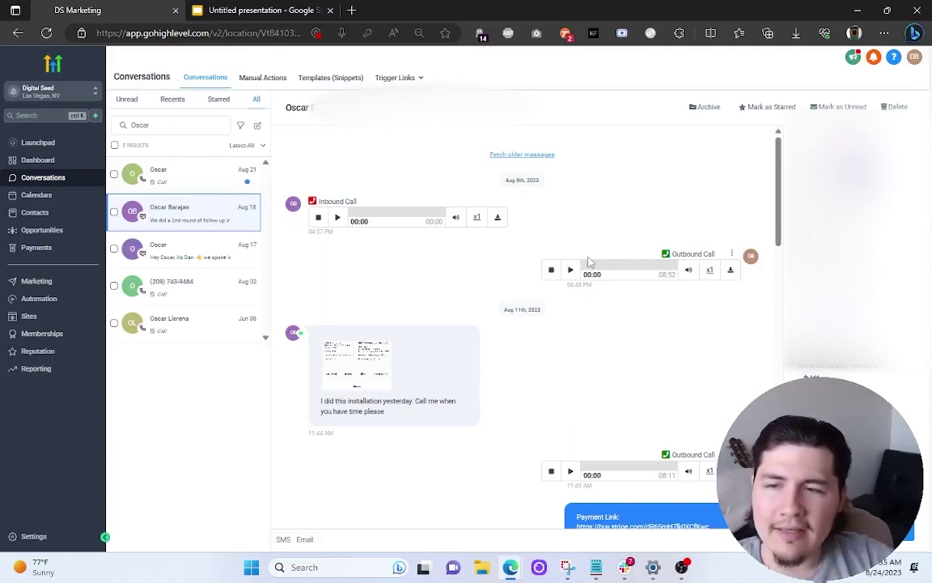
# - Read the client's Aug 11 message about the completed installation and view its attached image, closing it again
pyautogui.moveTo(320, 403); pyautogui.dragTo(425, 419)
pyautogui.click(364, 360)
pyautogui.scroll(-3, 461, 324)
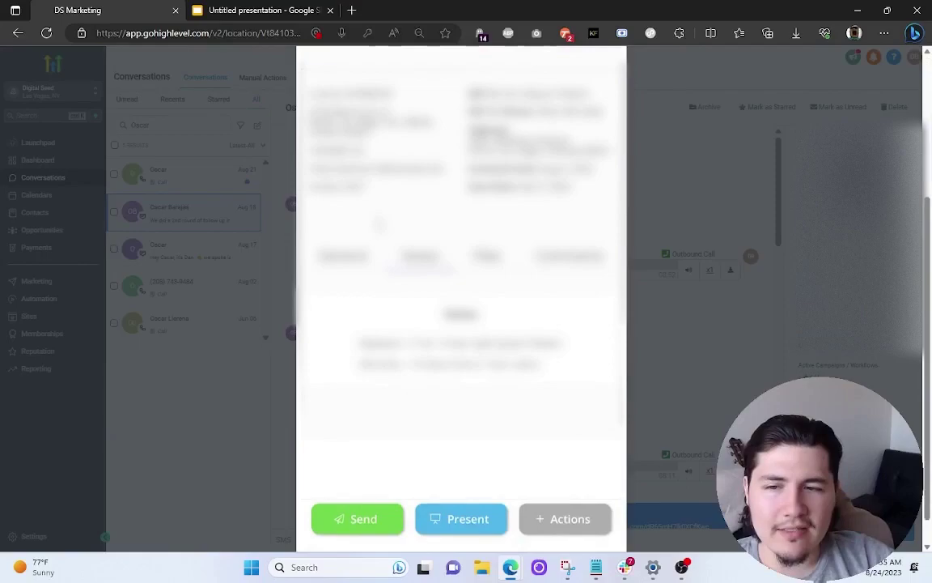
pyautogui.scroll(3, 461, 323)
pyautogui.scroll(-3, 461, 324)
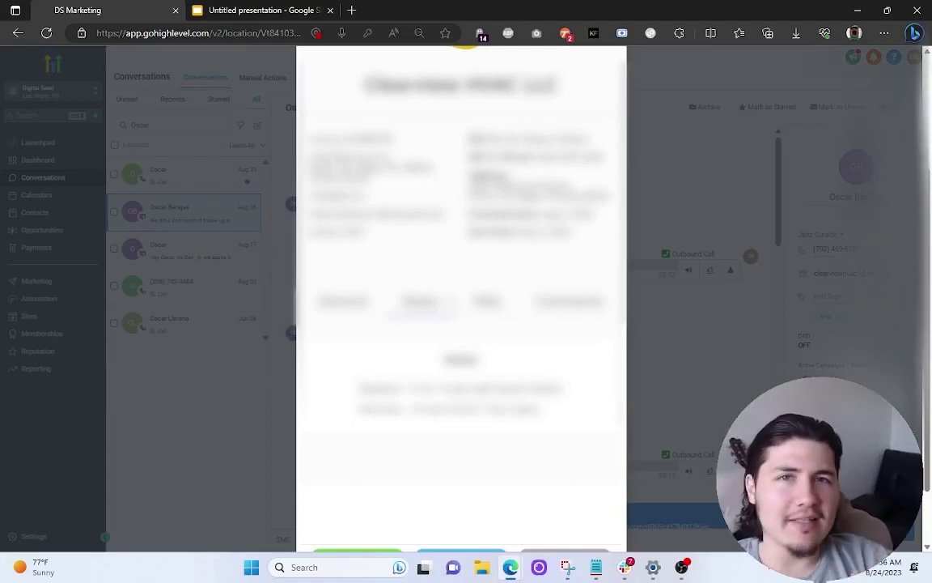
pyautogui.click(648, 285)
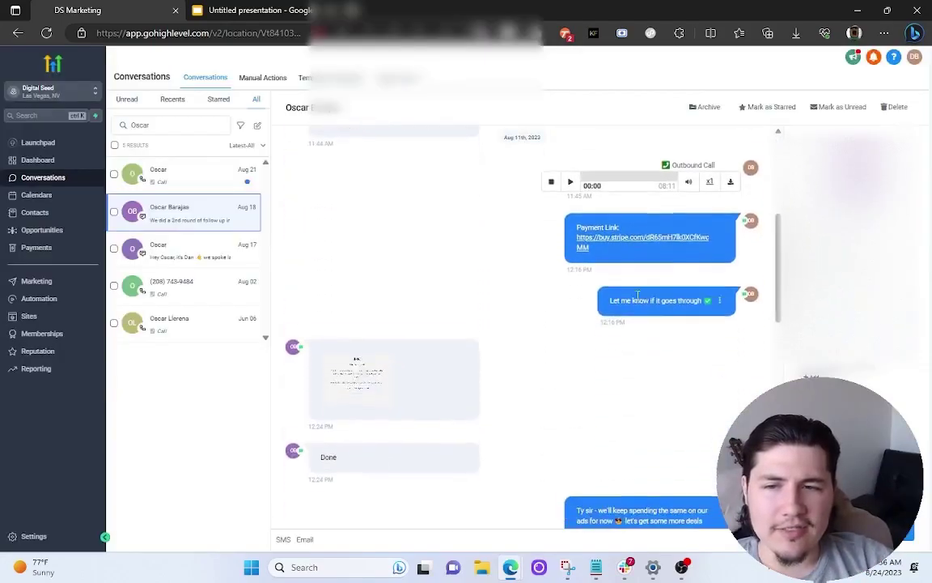
# - View the payment confirmation image the client sent after the payment link, and close it
pyautogui.click(350, 366)
pyautogui.scroll(-3, 332, 245)
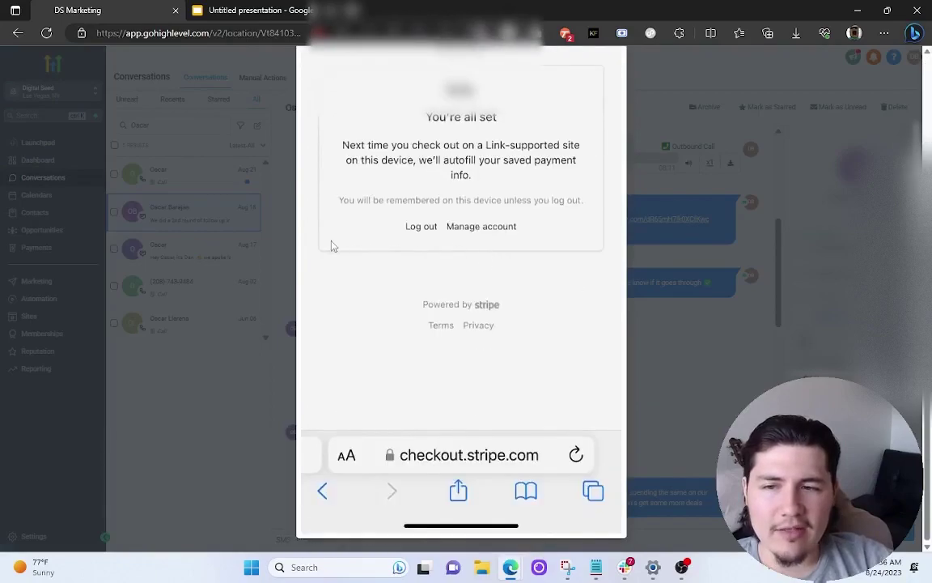
pyautogui.scroll(3, 332, 245)
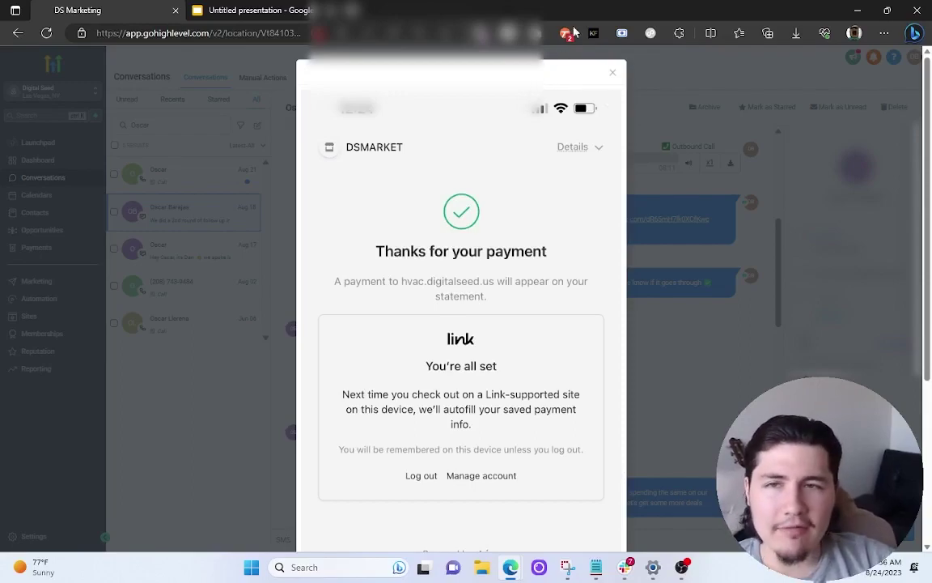
pyautogui.click(613, 73)
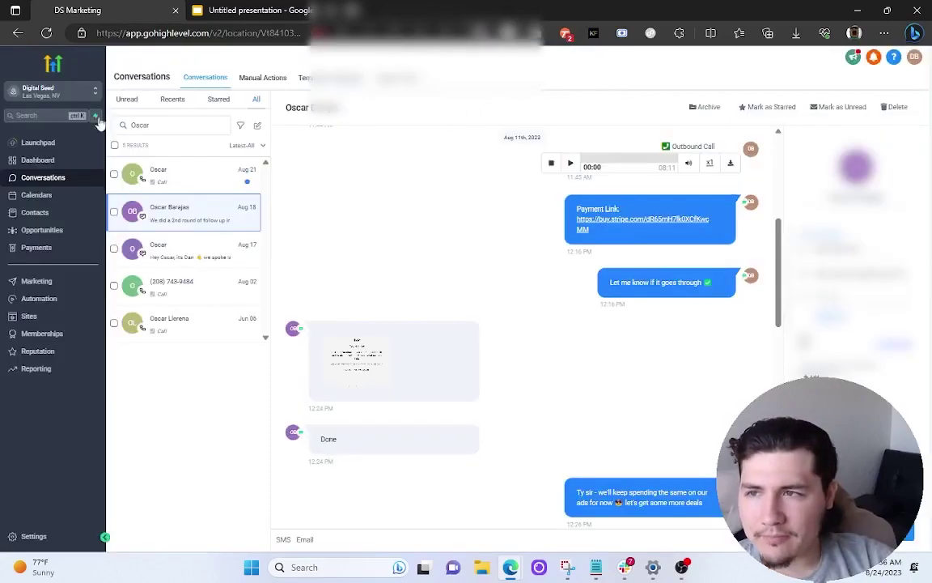
# - Switch back to the Clearview HVAC sub-account and open its $150 Off Home Services funnel
pyautogui.click(46, 92)
pyautogui.click(246, 179)
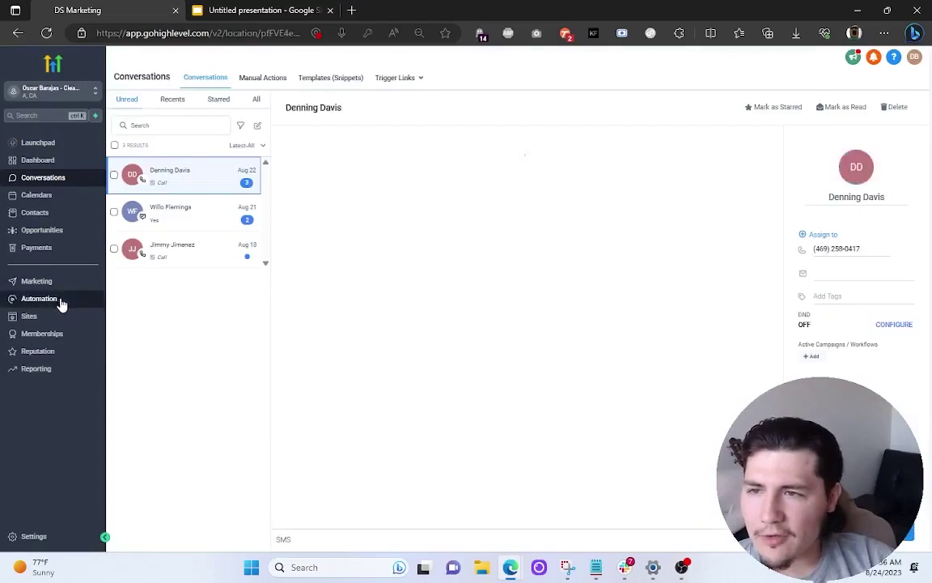
pyautogui.click(61, 301)
pyautogui.click(29, 317)
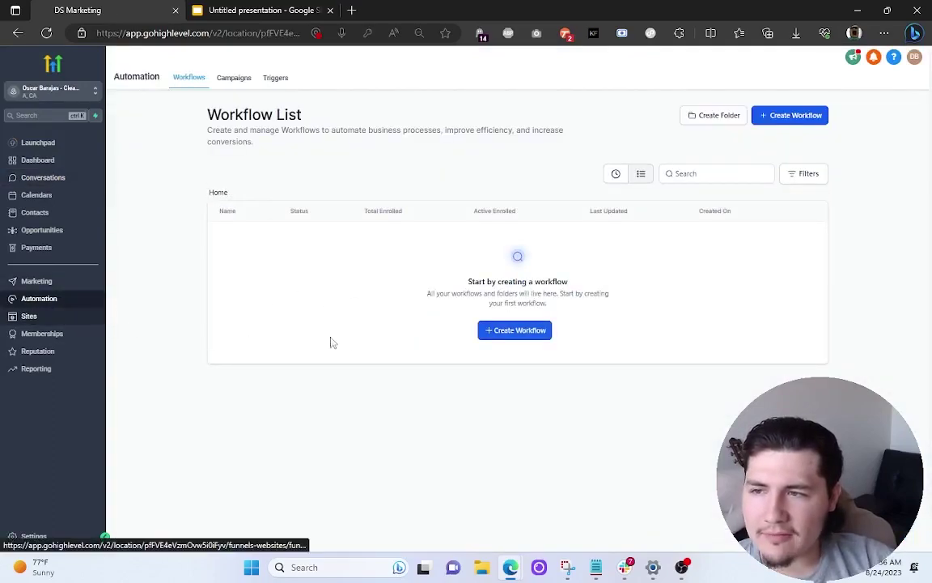
pyautogui.click(271, 222)
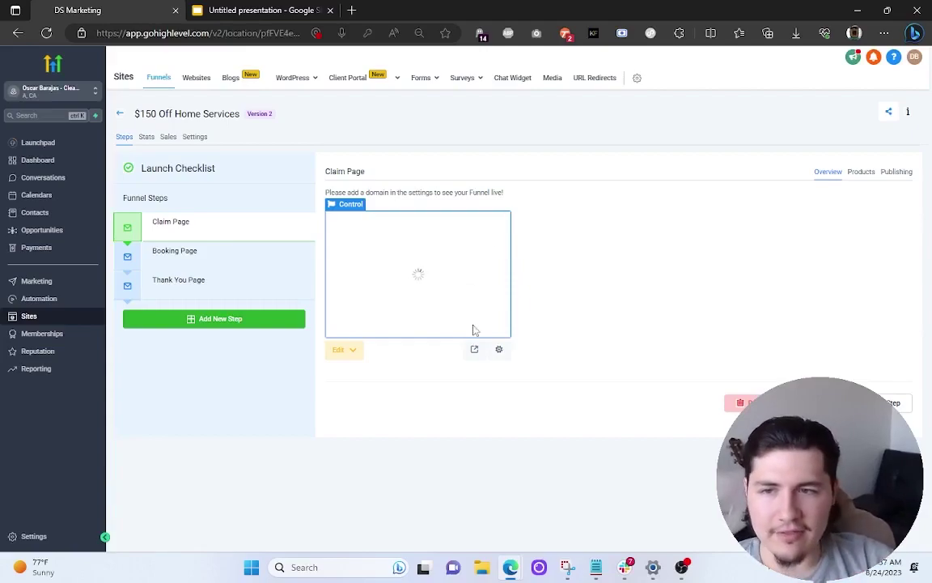
# - Preview the funnel's Claim Page, examine its header phone number, voucher form and page sections, and close the preview
pyautogui.click(474, 349)
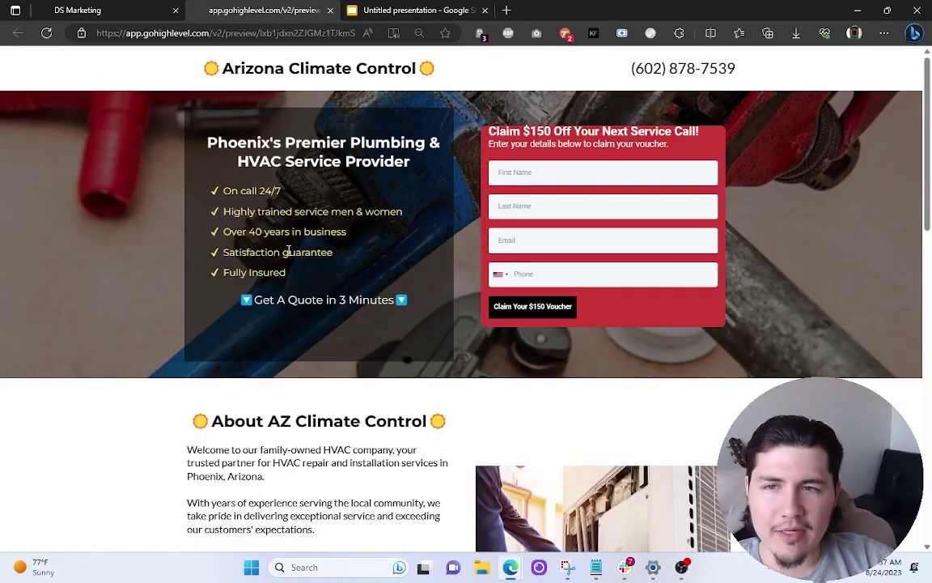
pyautogui.moveTo(628, 68)
pyautogui.mouseDown()
pyautogui.moveTo(758, 80)
pyautogui.moveTo(623, 69)
pyautogui.mouseUp()
pyautogui.click(622, 74)
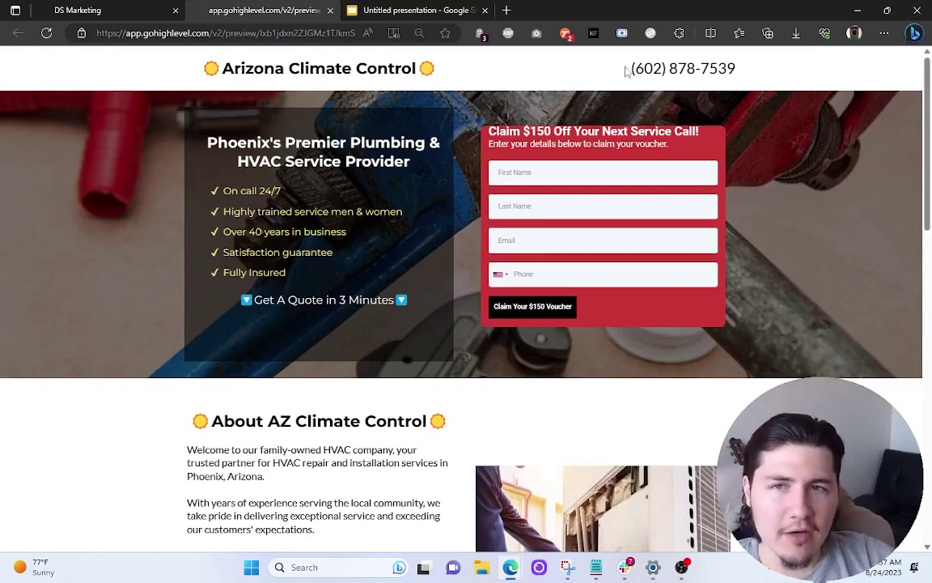
pyautogui.moveTo(562, 65); pyautogui.dragTo(743, 73)
pyautogui.click(566, 100)
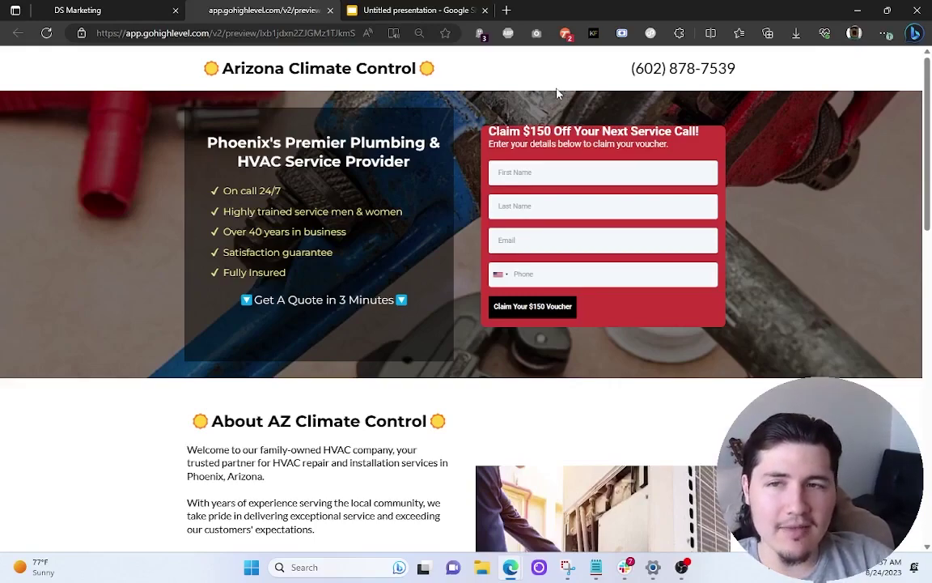
pyautogui.scroll(-4, 458, 225)
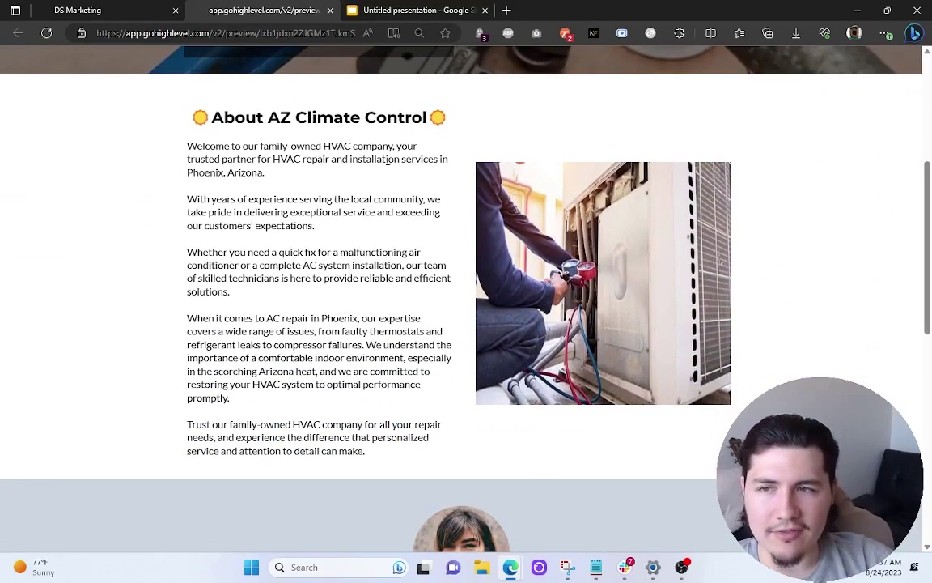
pyautogui.scroll(-7, 458, 229)
pyautogui.scroll(15, 597, 208)
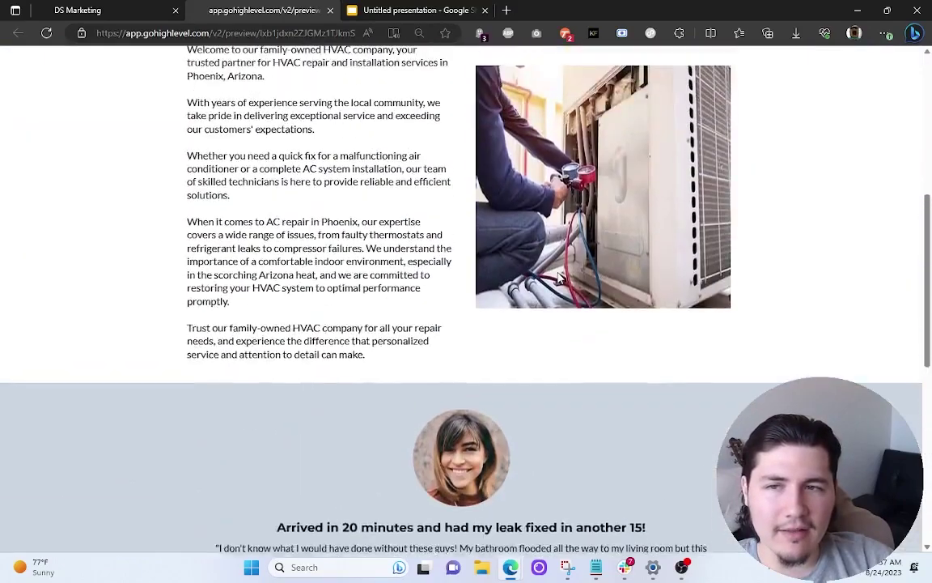
pyautogui.hotkey('ctrl', 'shift', 'Tab')
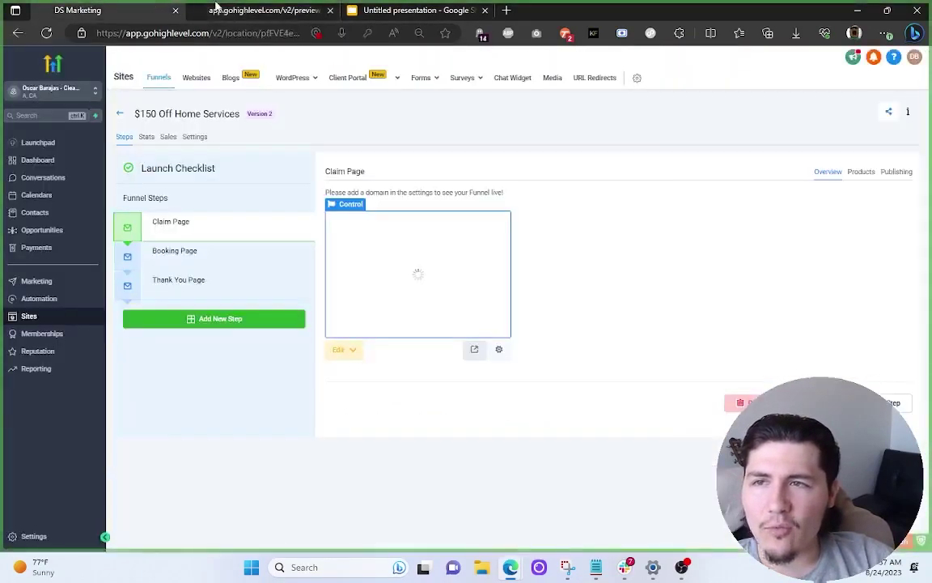
pyautogui.click(329, 10)
# - Preview the funnel's Booking Page and select the 02:30 PM slot on Aug 24, 2023, continuing to the contact details form
pyautogui.click(247, 272)
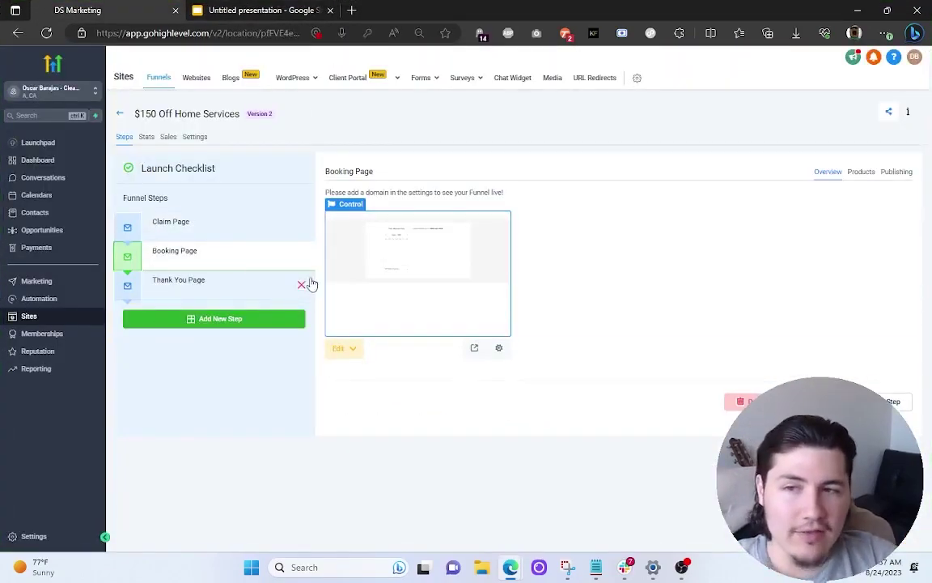
pyautogui.click(474, 349)
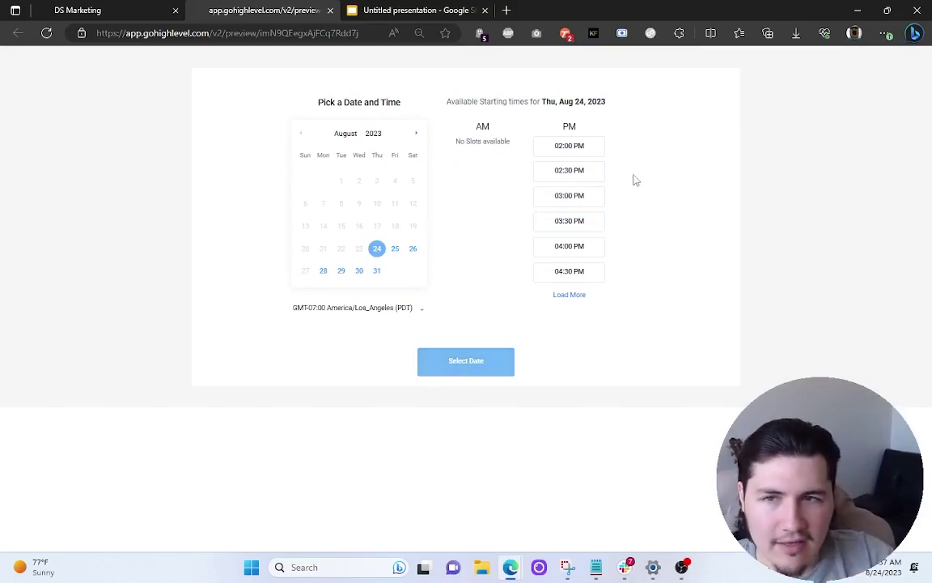
pyautogui.click(569, 170)
pyautogui.click(476, 361)
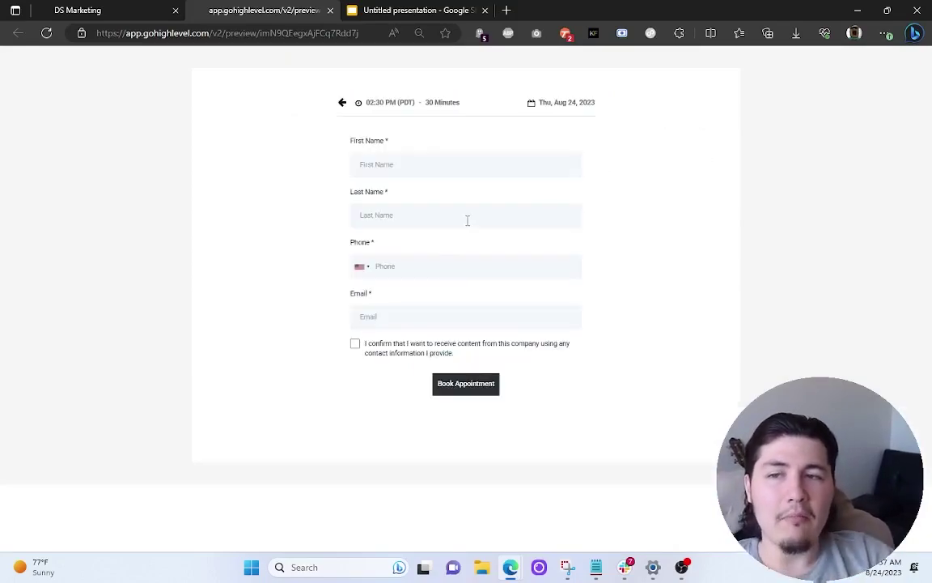